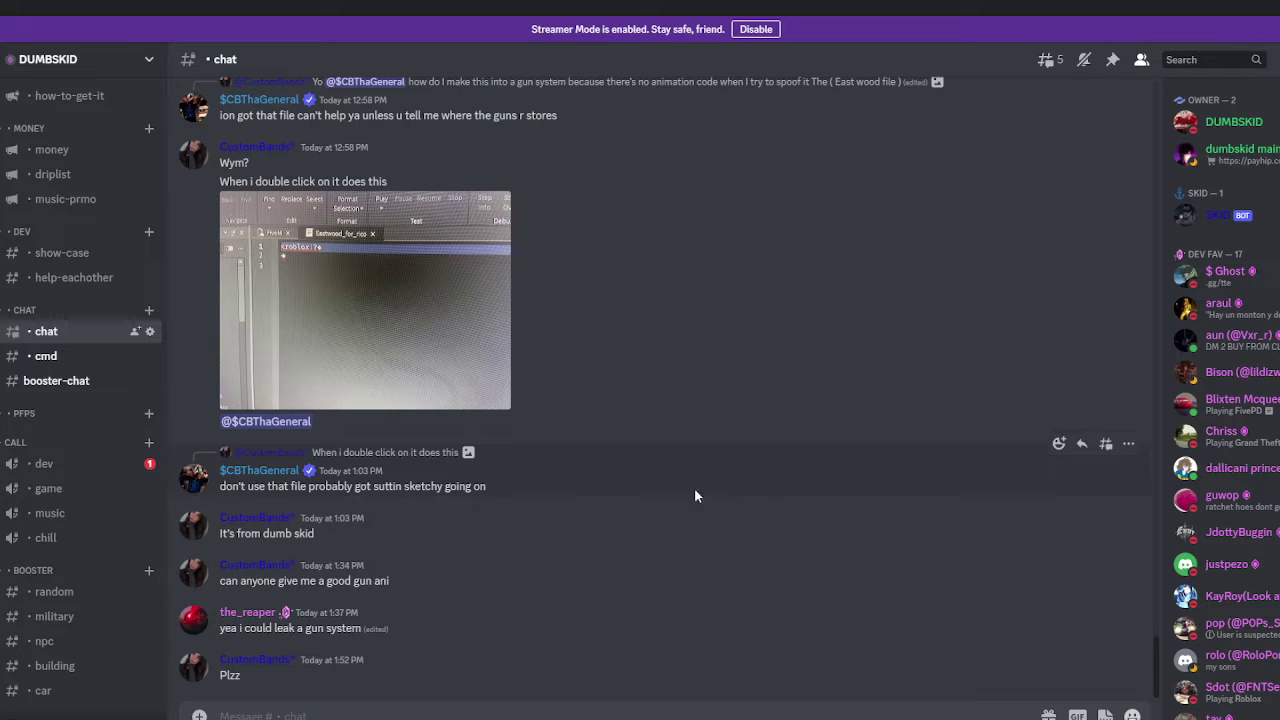
Disable Streamer Mode and open the show-case channel in the DEV category
click(756, 29)
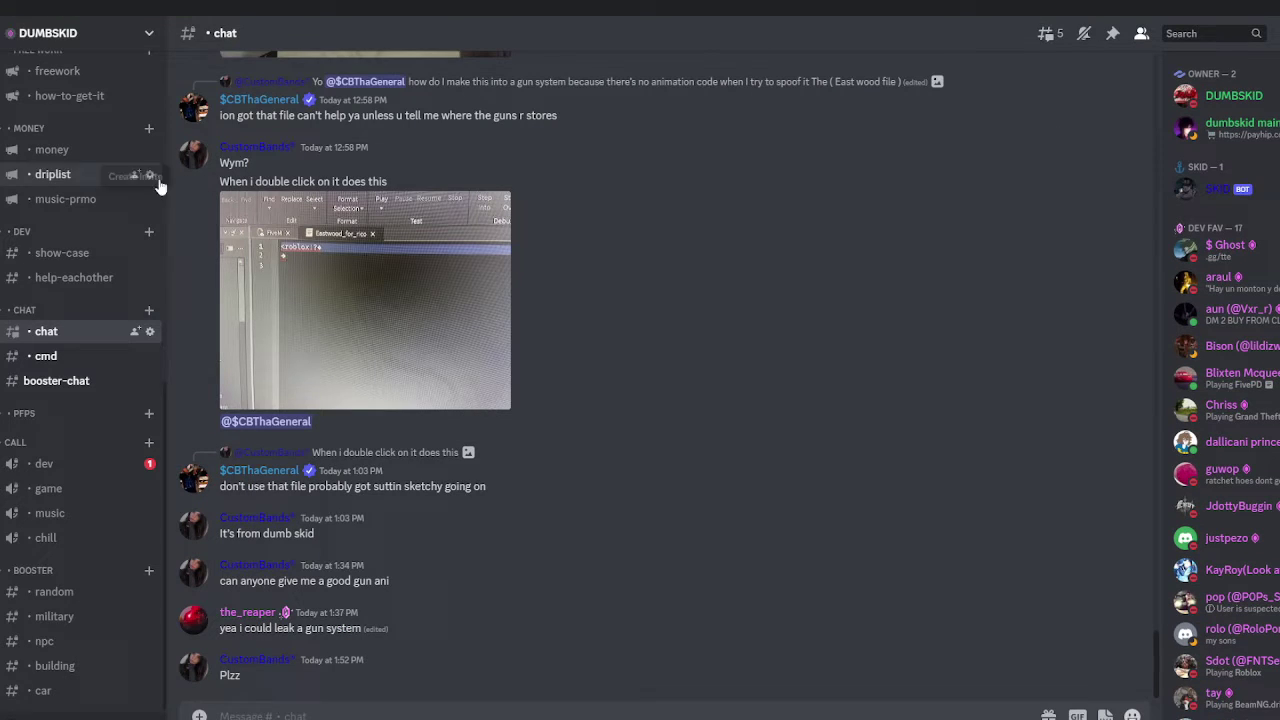
scroll(95, 340, up, 3)
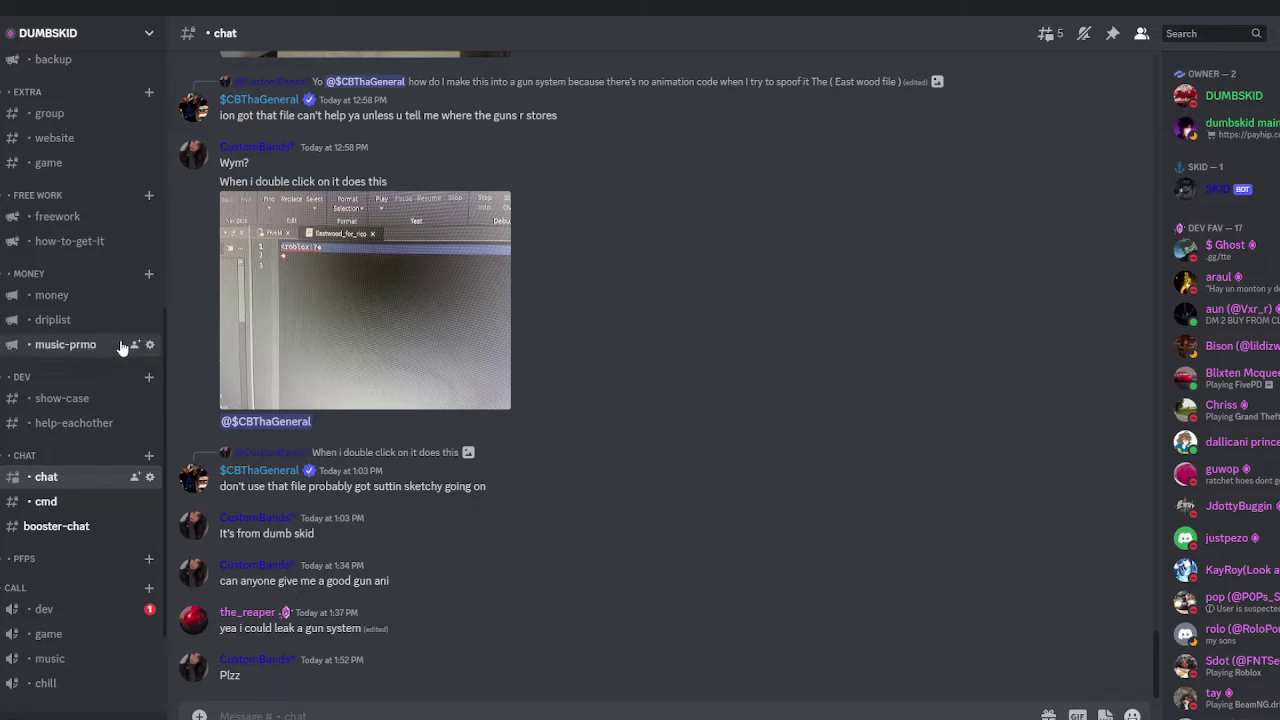
scroll(105, 345, up, 5)
scroll(80, 400, down, 5)
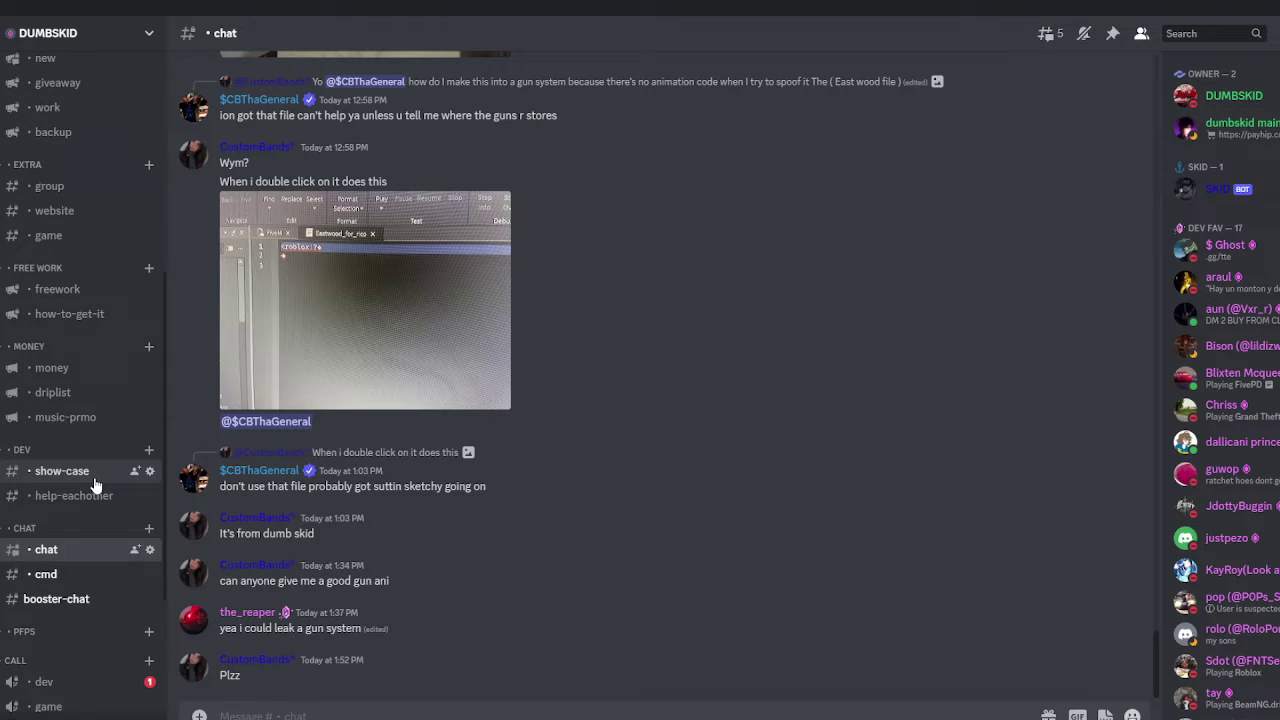
click(89, 474)
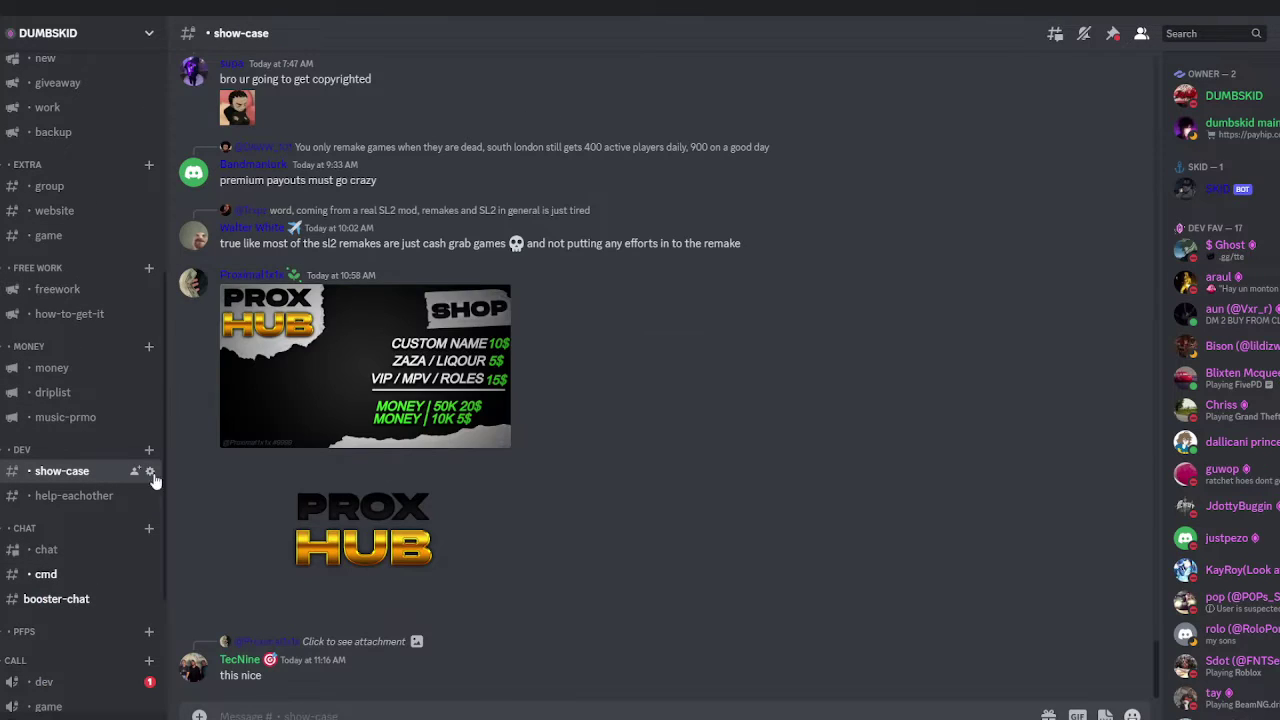
Look through the recent messages in the help-eachother channel
right_click(487, 456)
scroll(484, 456, up, 3)
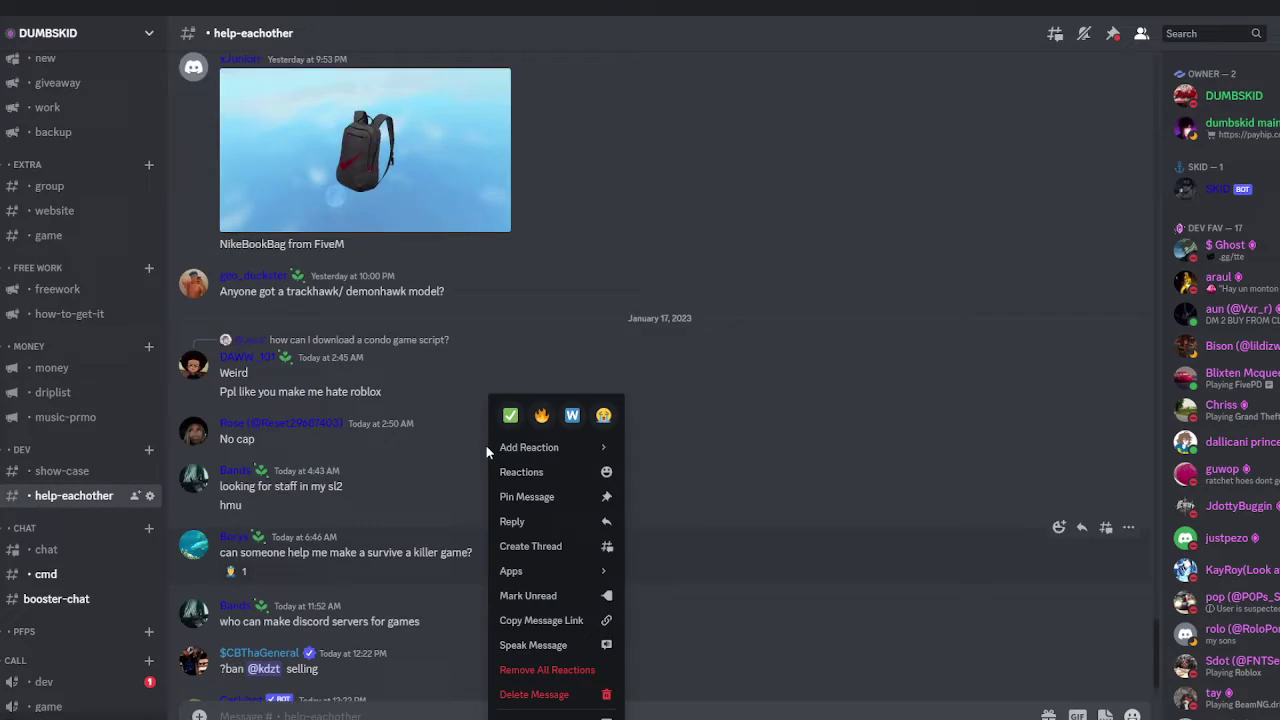
click(395, 528)
scroll(73, 590, down, 1)
scroll(73, 595, down, 3)
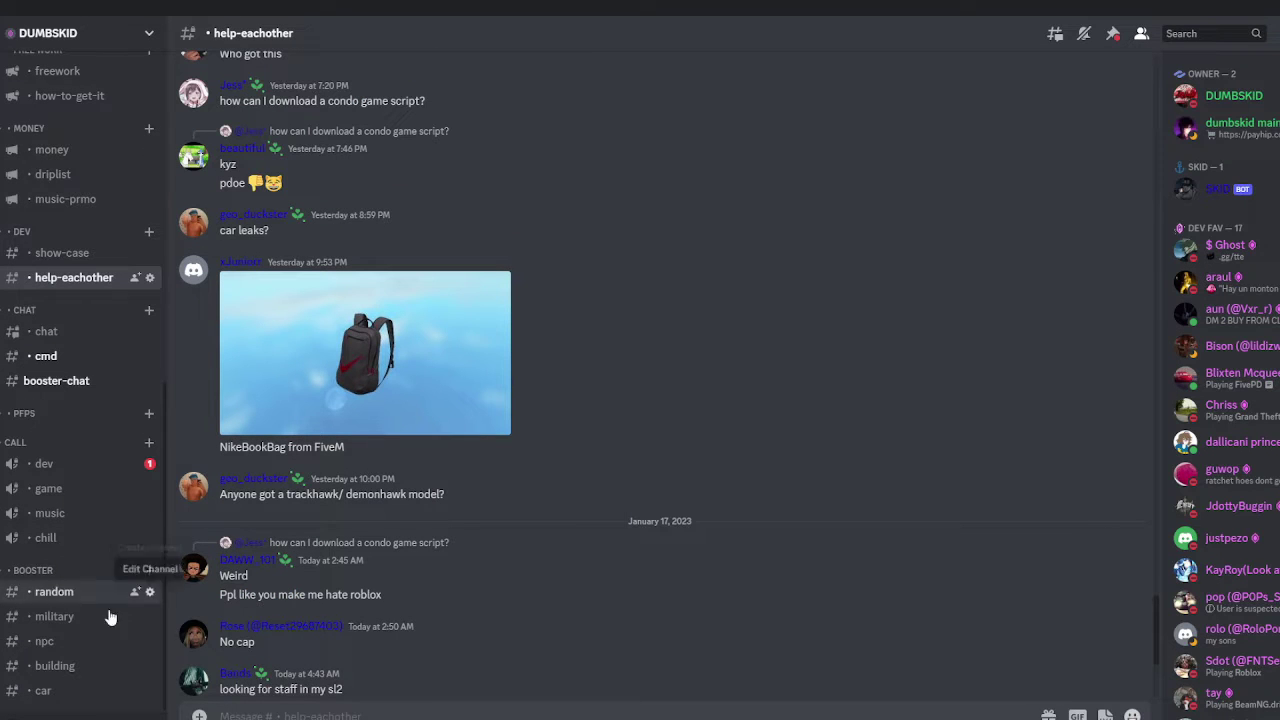
Browse the shared files in the random, military, building and car booster channels, and return to the chat channel
scroll(438, 446, up, 8)
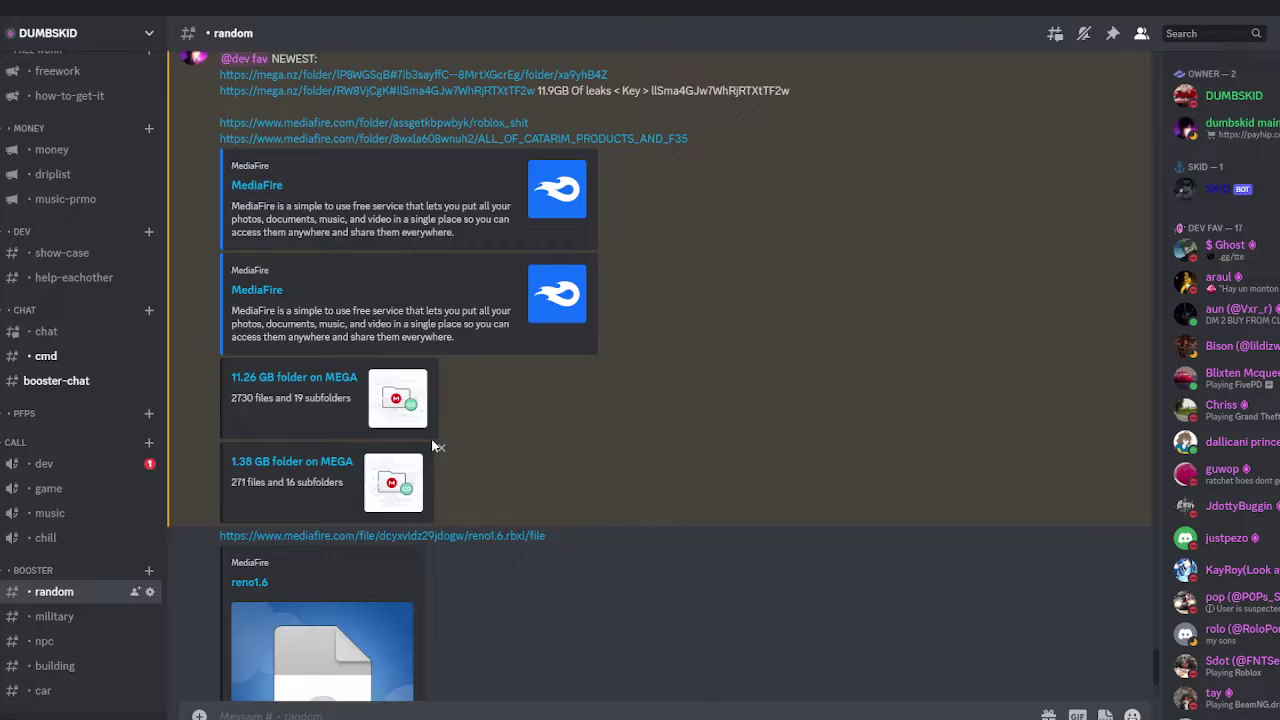
click(60, 617)
scroll(380, 506, up, 5)
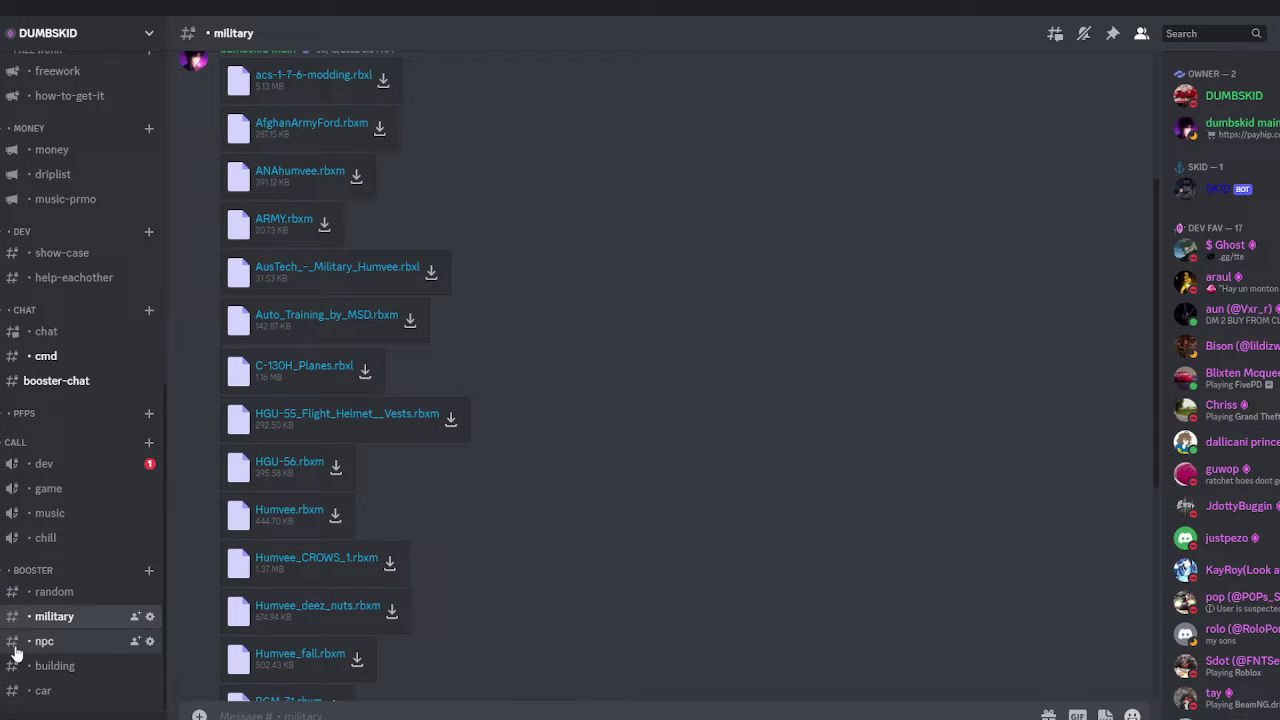
click(55, 667)
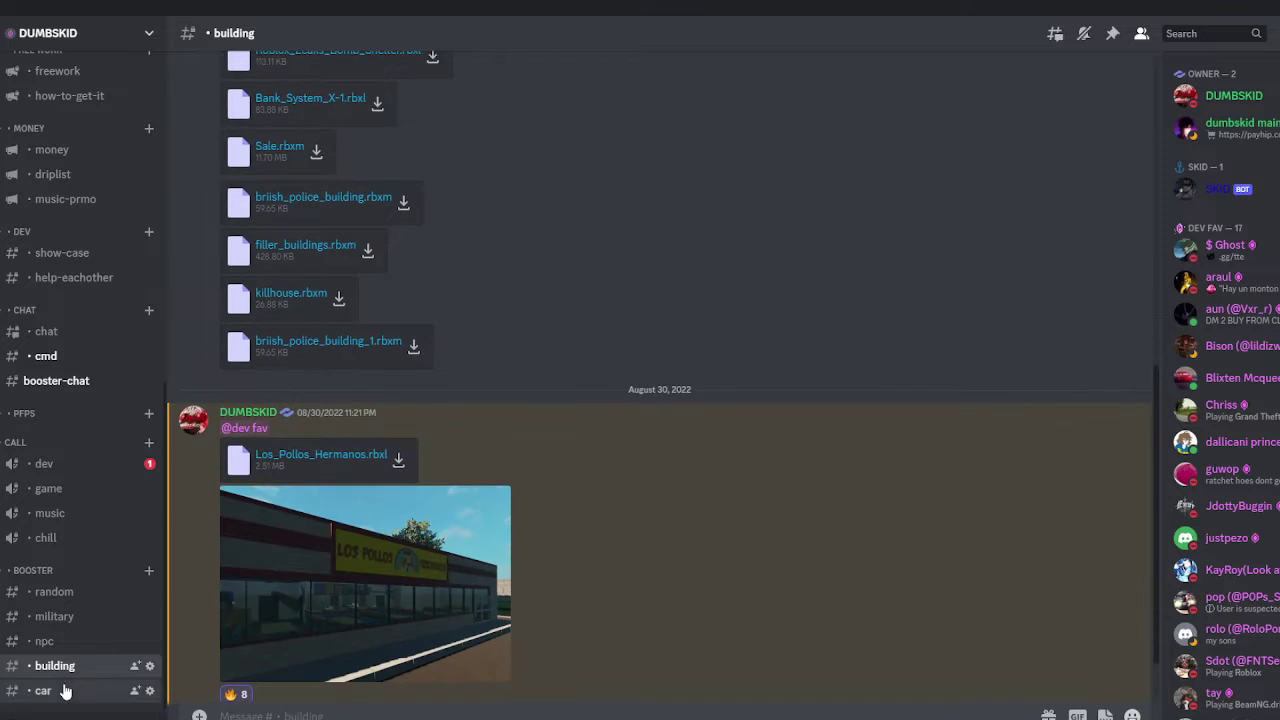
click(60, 689)
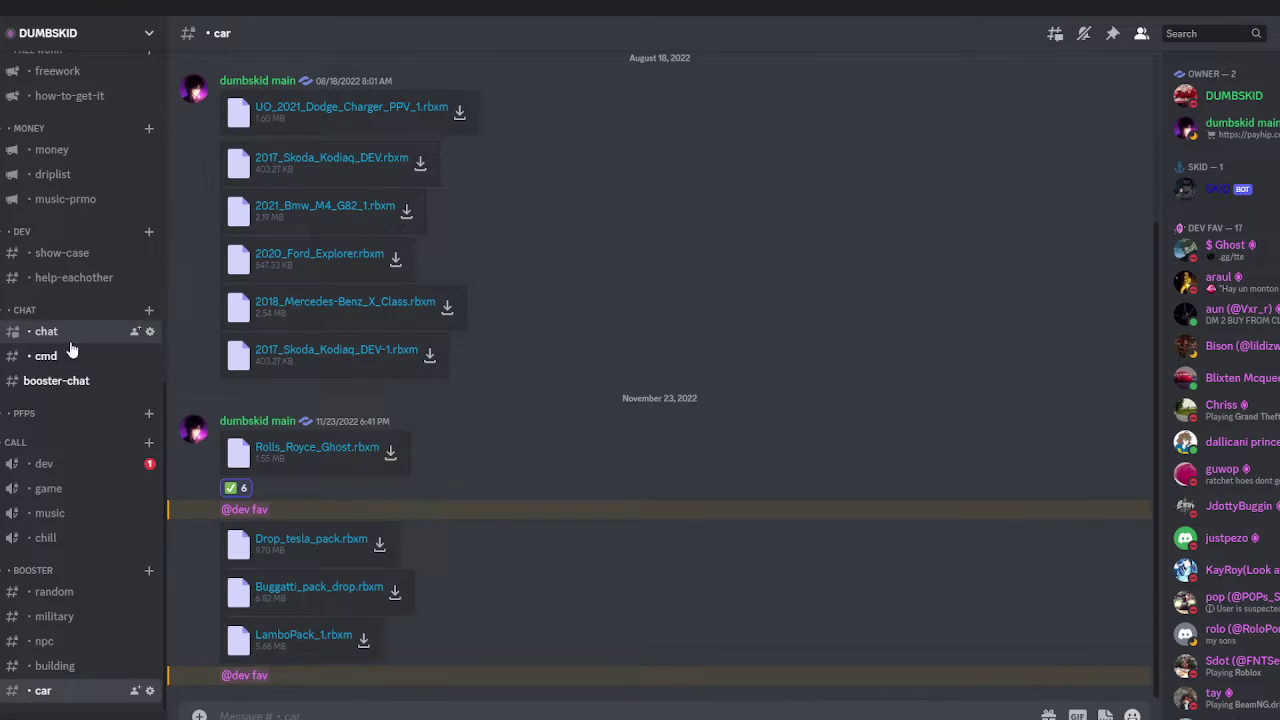
click(50, 333)
Switch to the MEGA cloud drive in the browser and open the TYCOON GAME folder
mouse_move(694, 718)
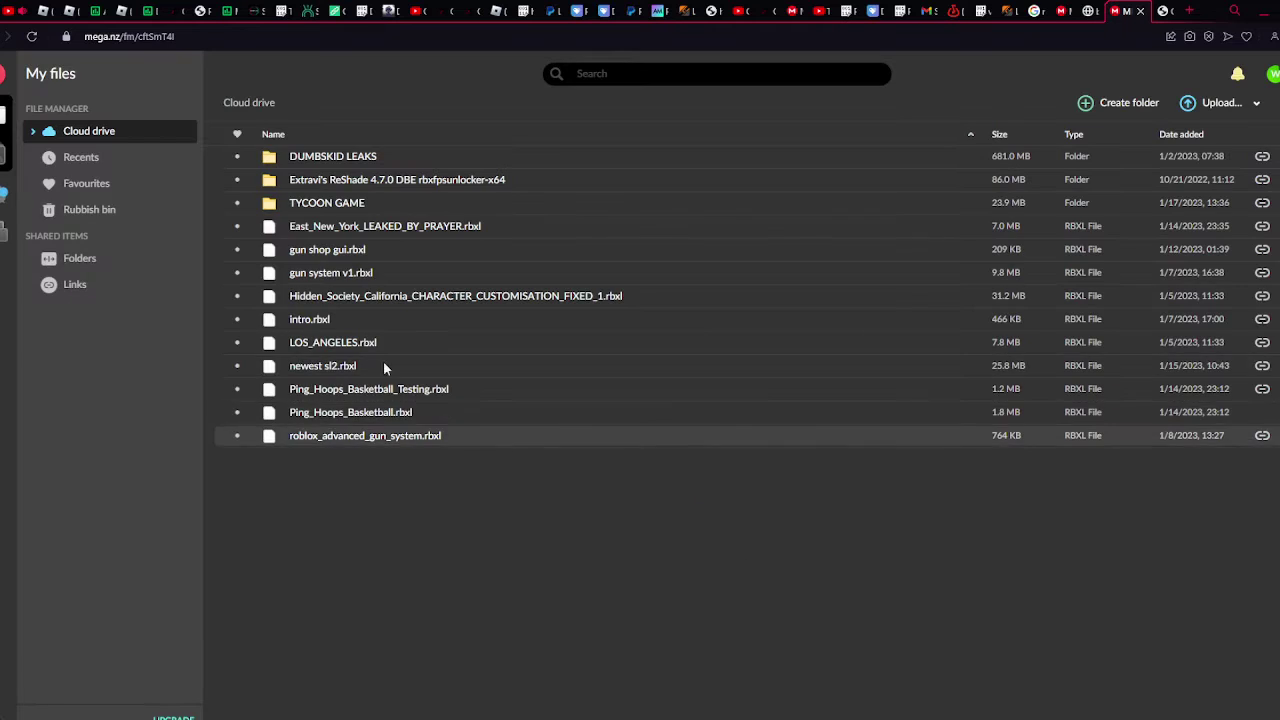
click(313, 202)
right_click(325, 210)
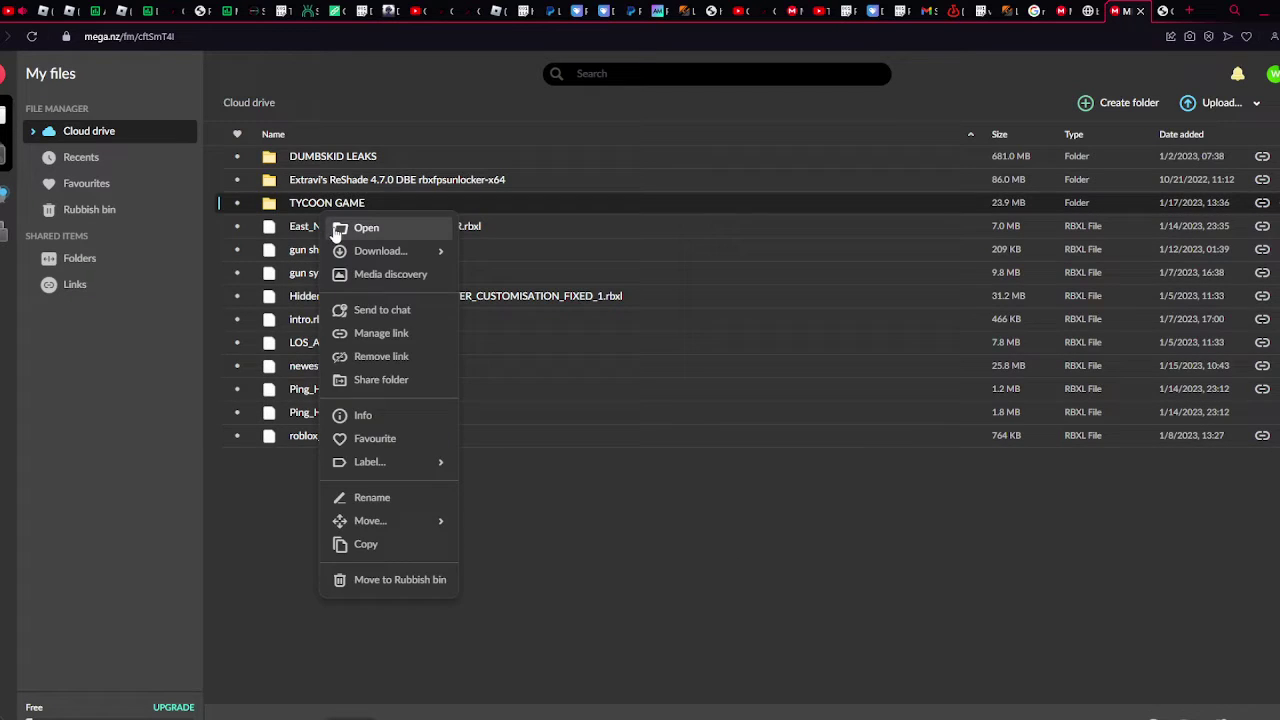
click(334, 226)
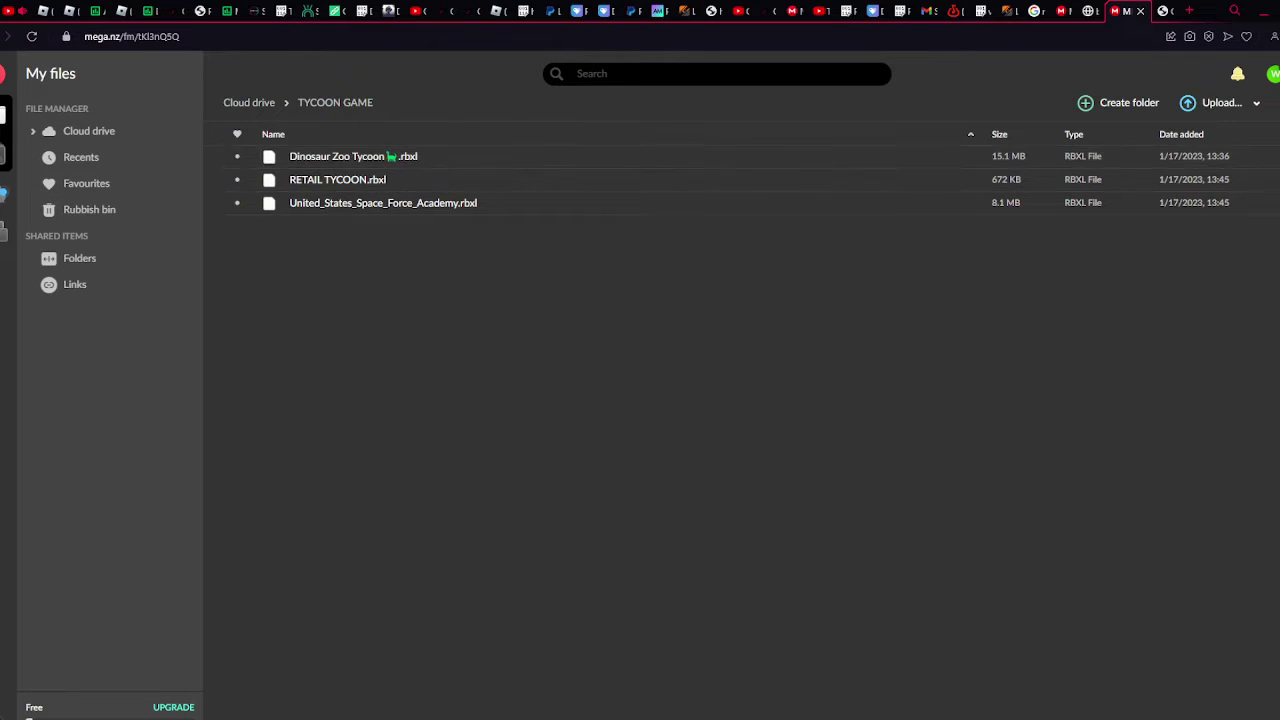
Copy the share link of the Dinosaur Zoo Tycoon .rbxl file and open it in a new browser tab
right_click(1170, 158)
click(1207, 240)
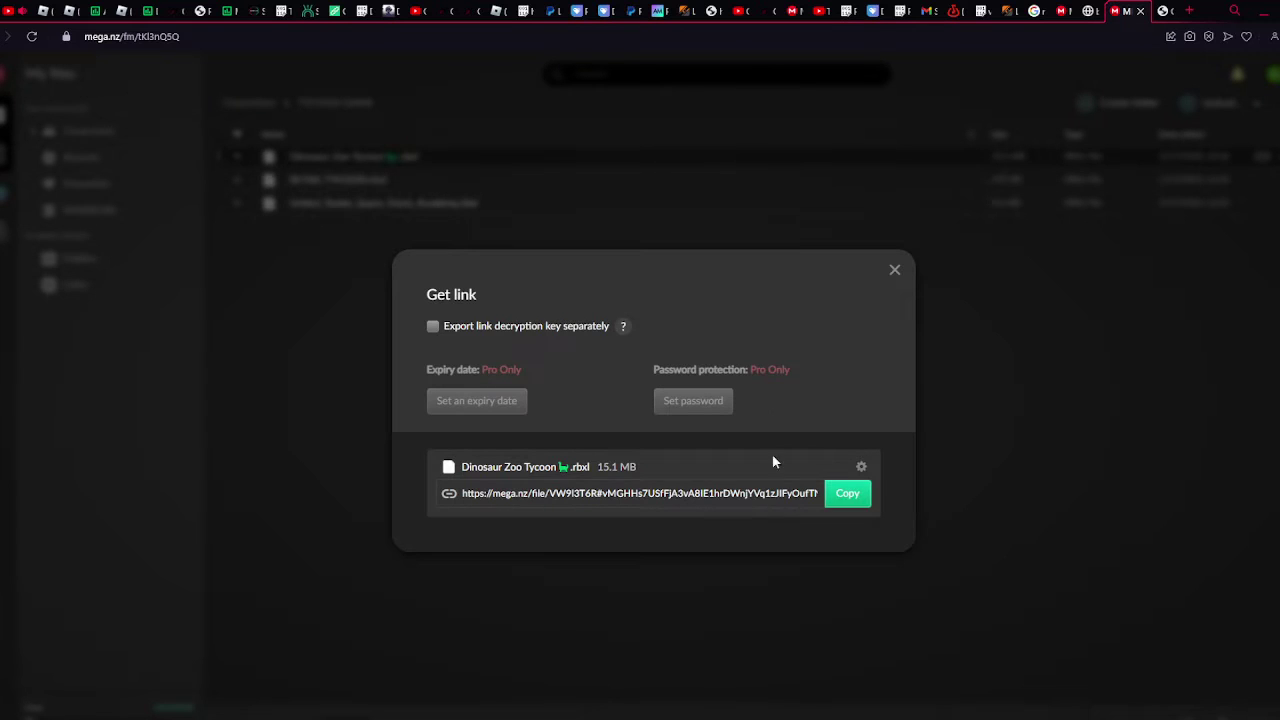
click(835, 493)
click(942, 479)
click(1188, 12)
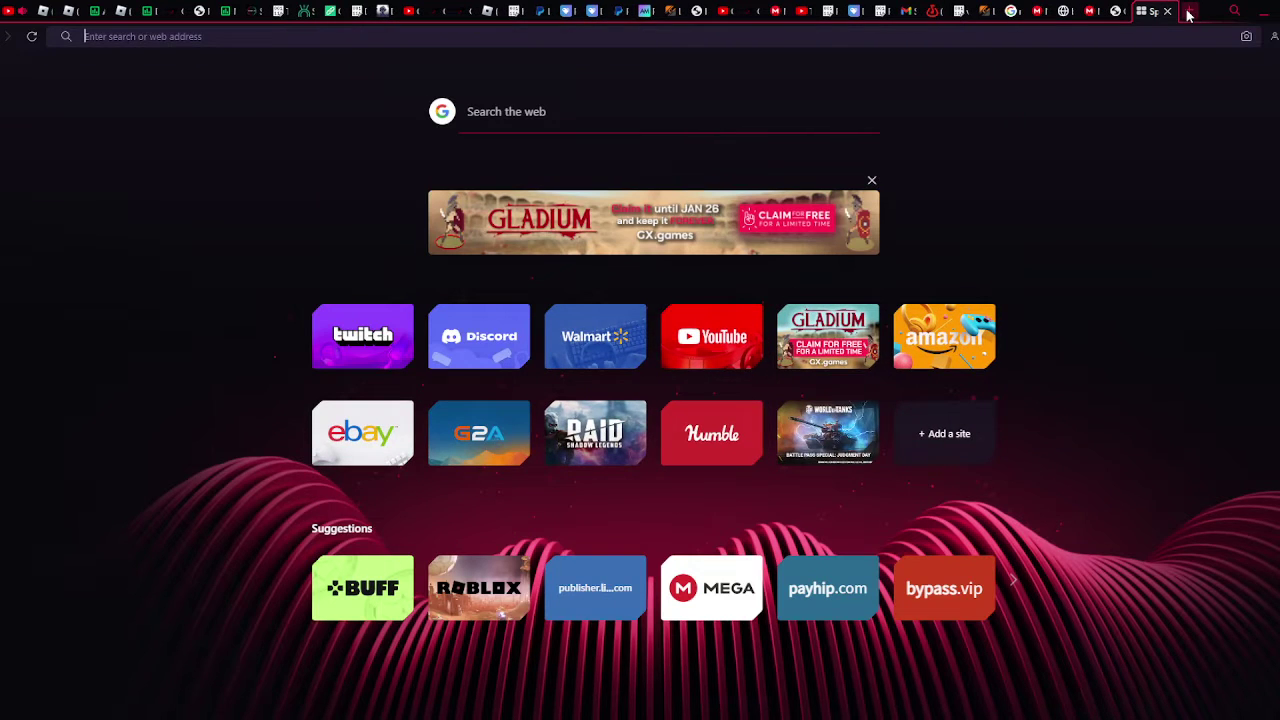
key(ctrl+v)
key(Return)
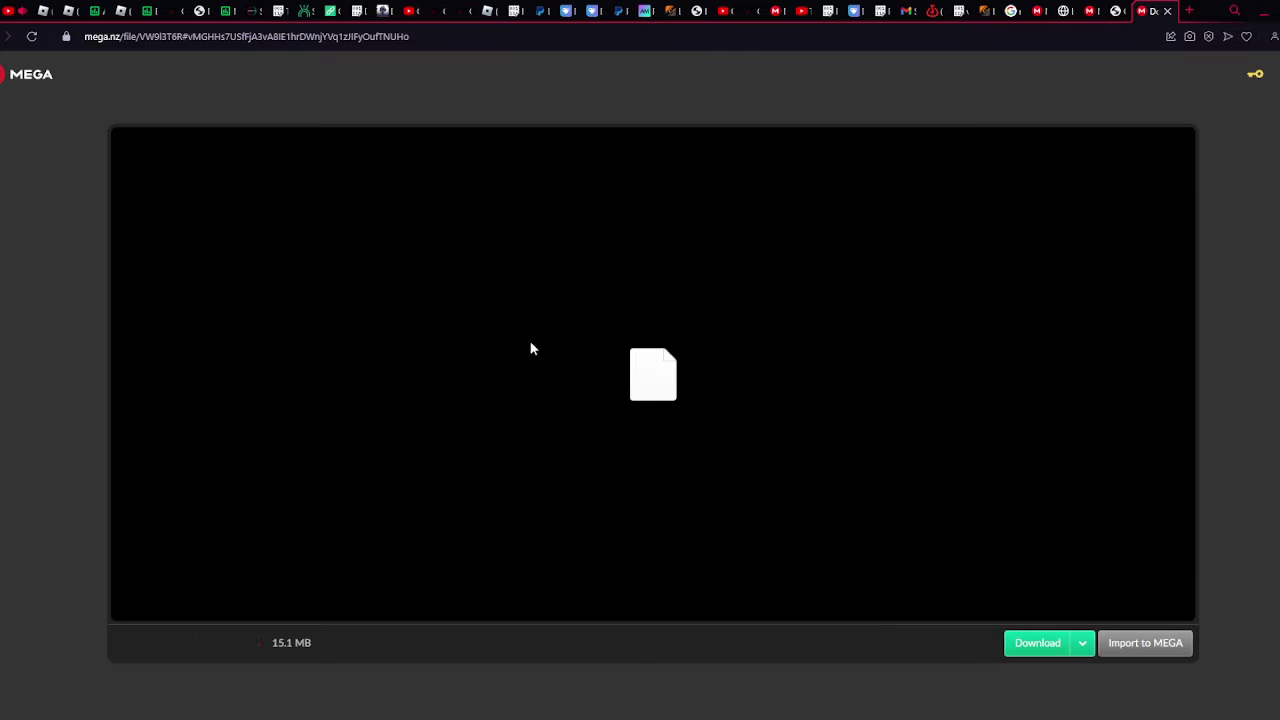
Download the Dinosaur Zoo Tycoon .rbxl file and open it in Roblox Studio
click(1078, 645)
click(1038, 643)
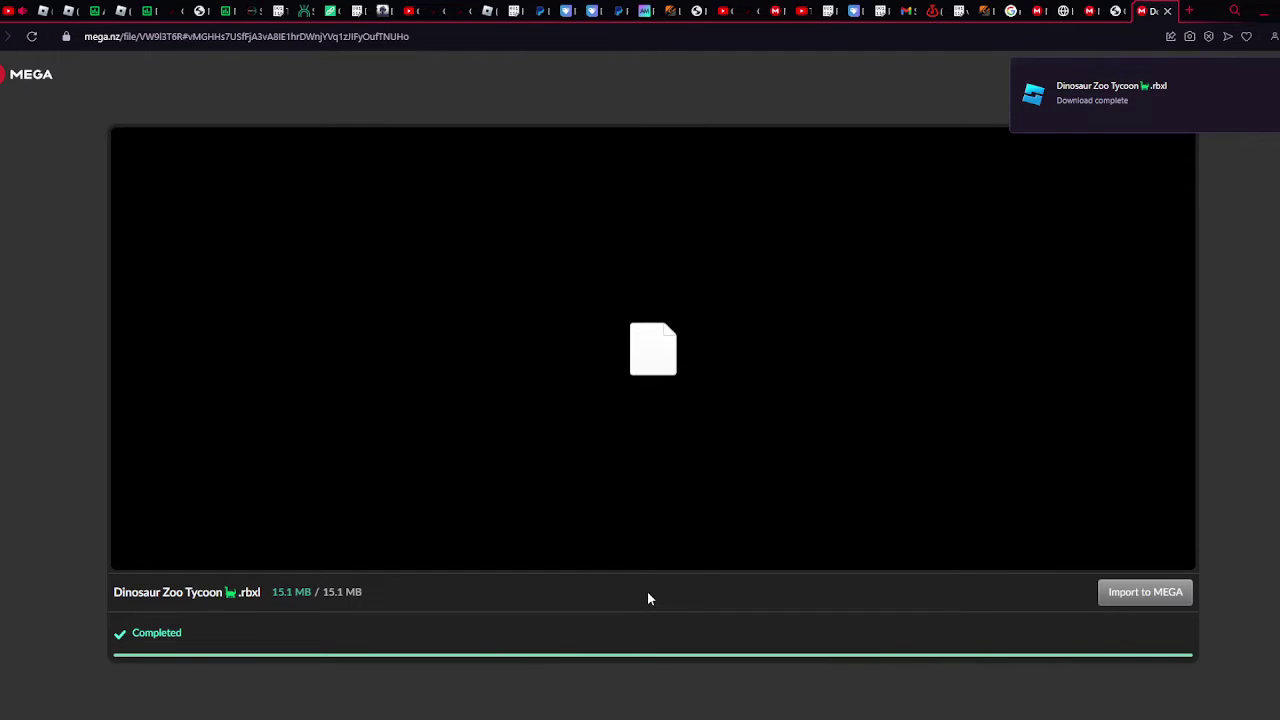
click(1102, 104)
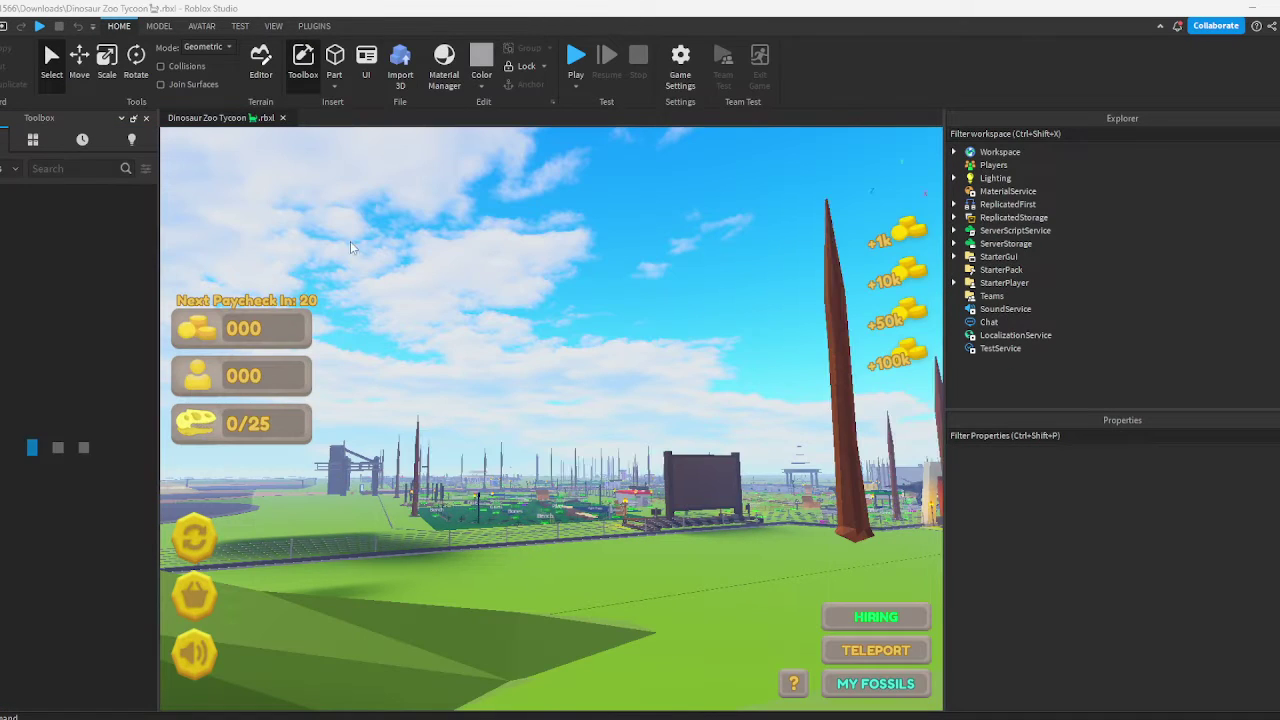
Save the open place to Roblox as a new game named "tycoon test"
click(0, 26)
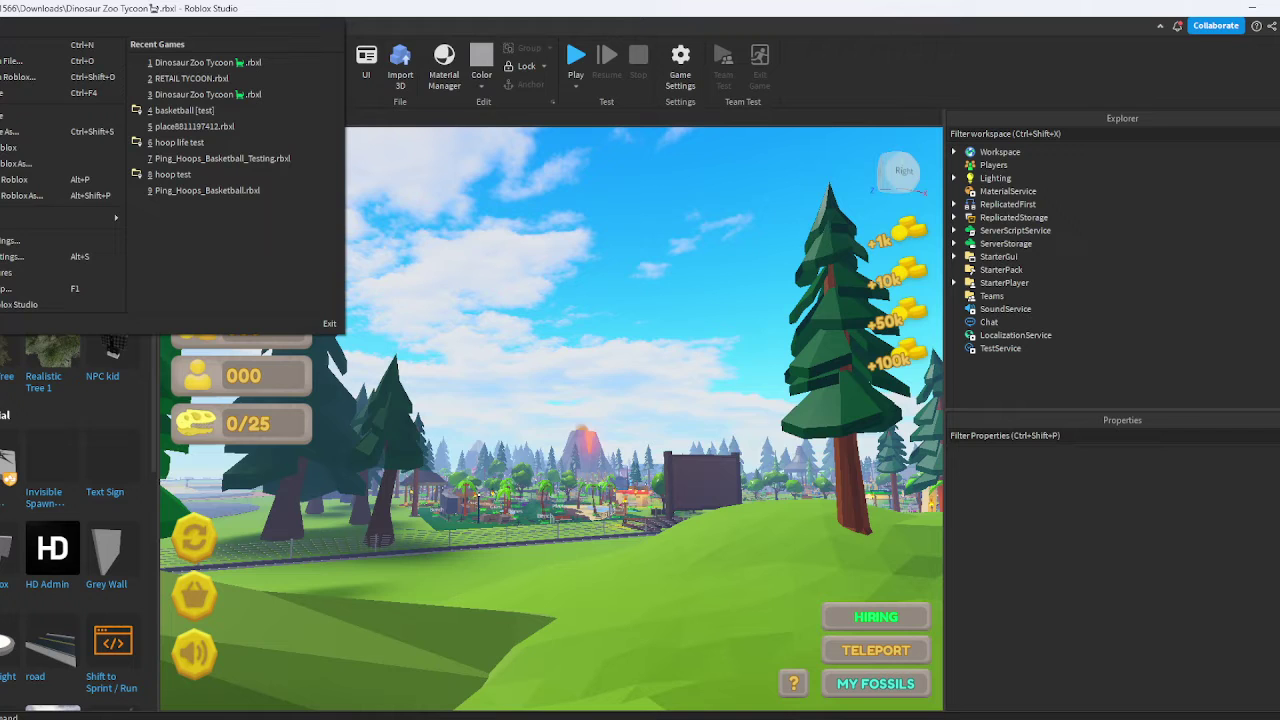
click(26, 192)
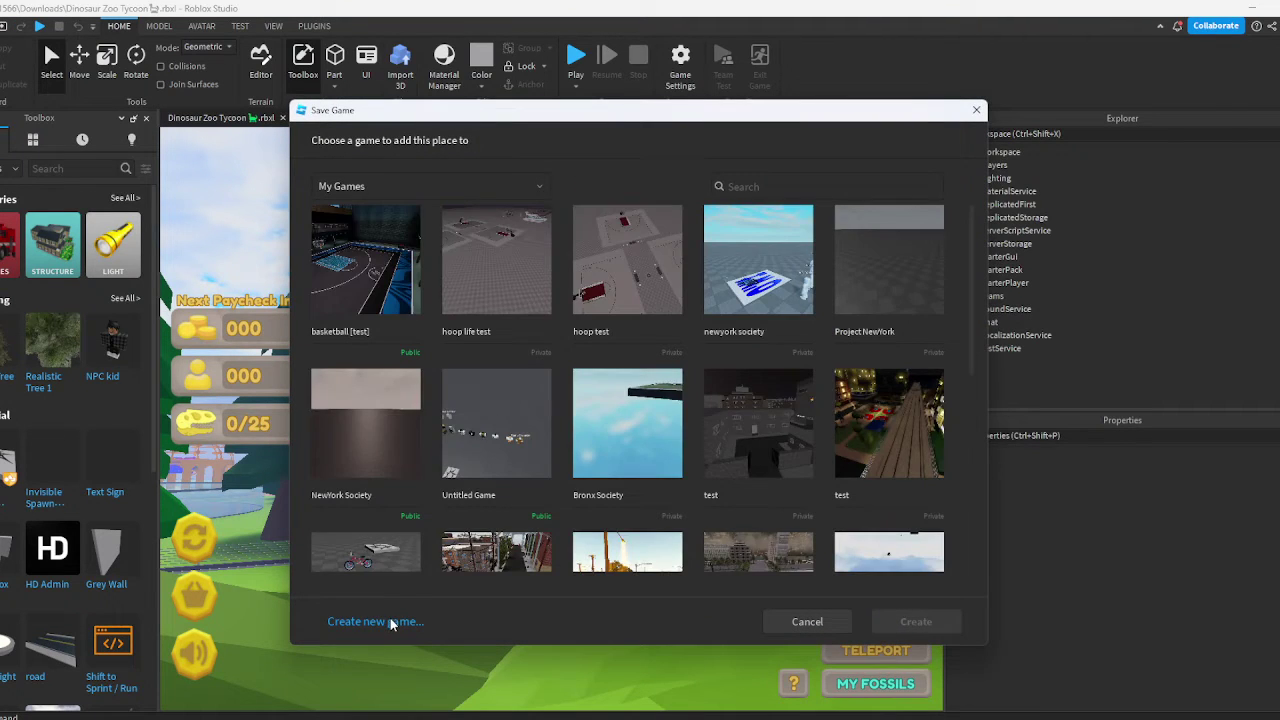
click(375, 621)
drag(655, 177, 475, 177)
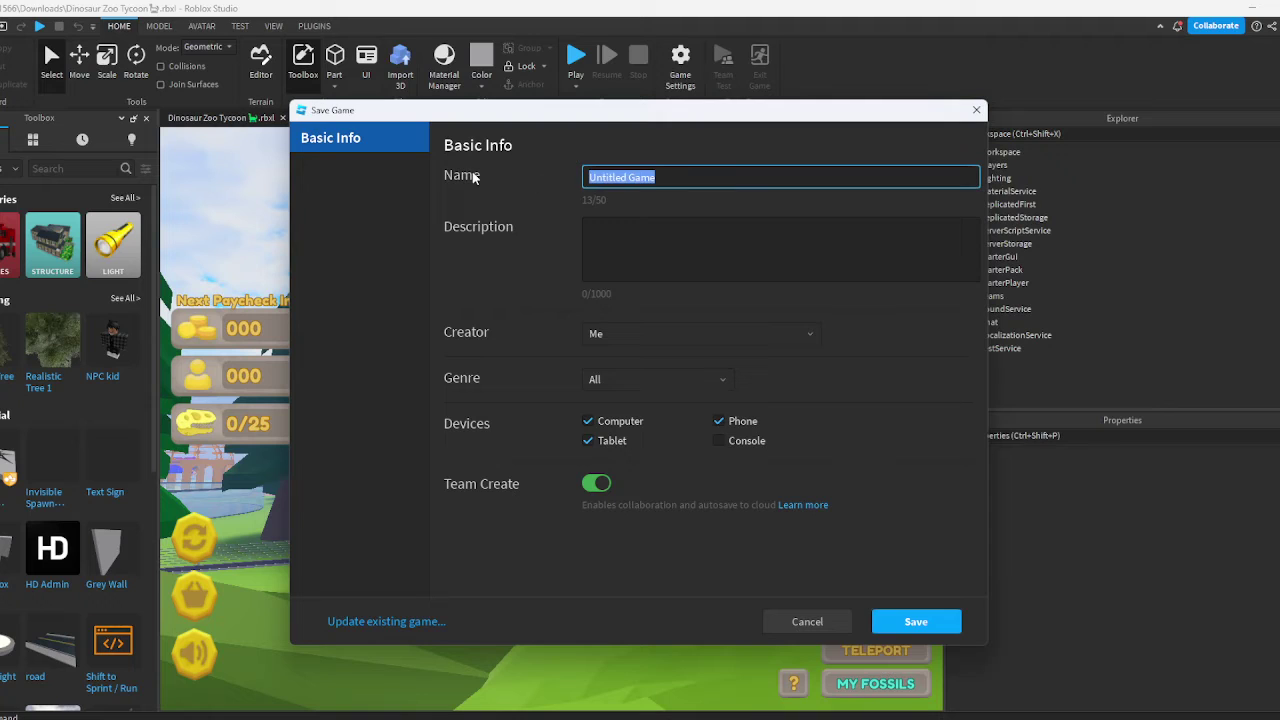
text(ty)
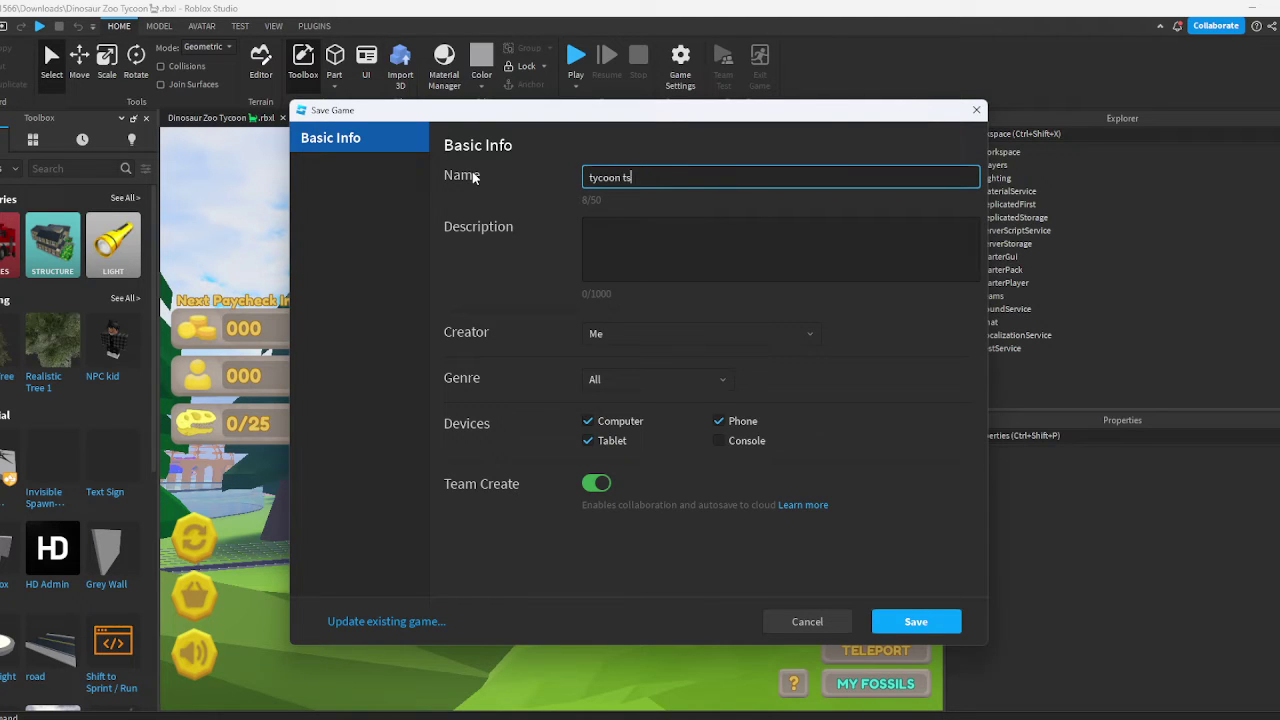
text(coon test)
click(918, 616)
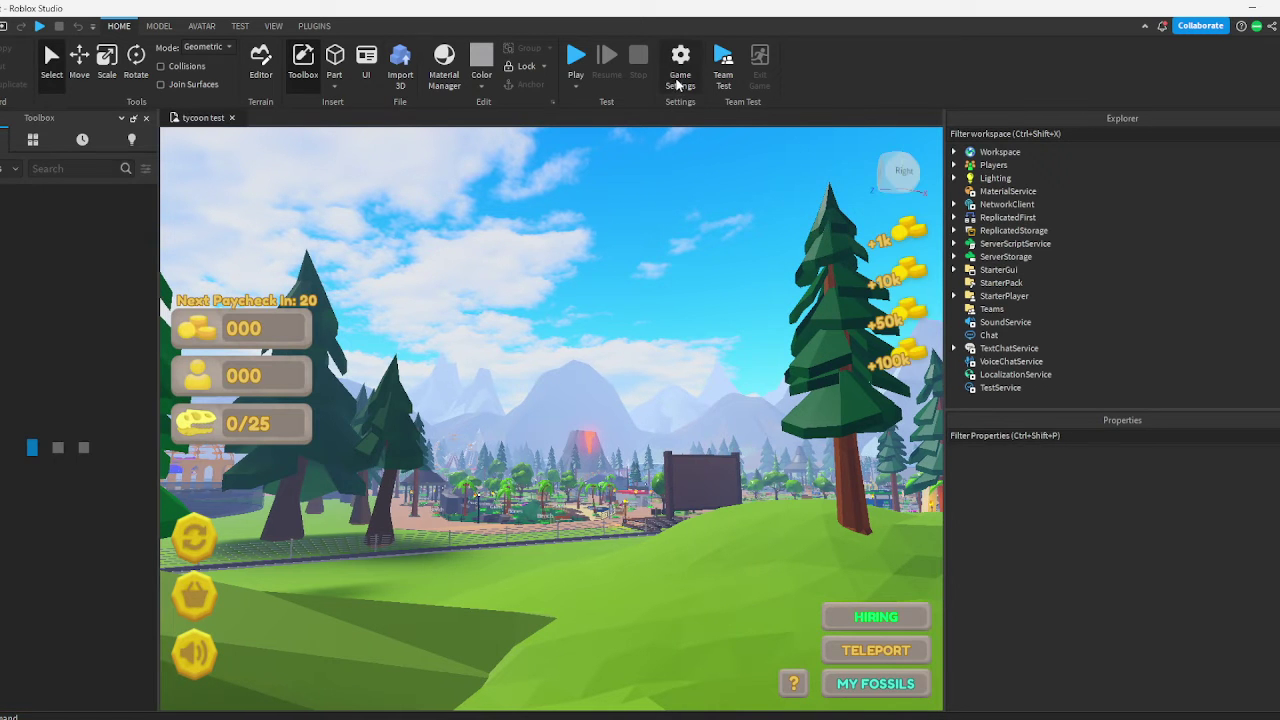
Enable Studio Access to API Services in the game's security settings and save the settings
click(677, 86)
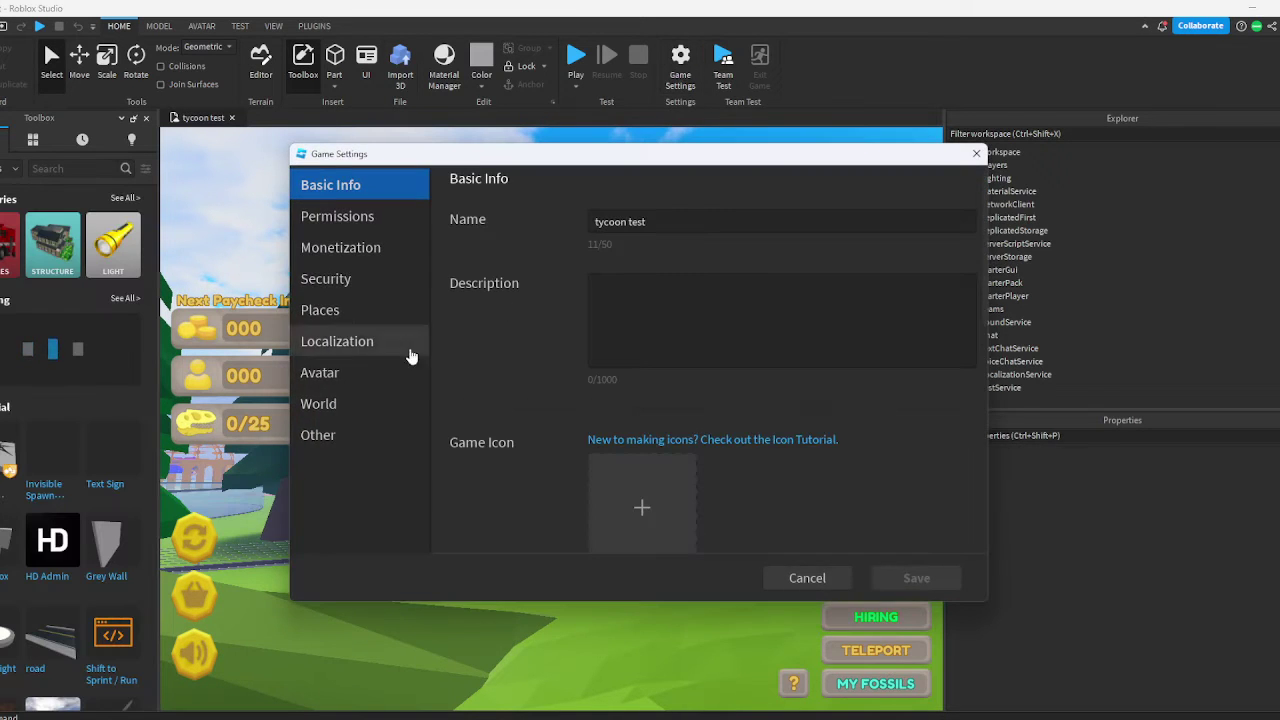
click(335, 375)
click(330, 405)
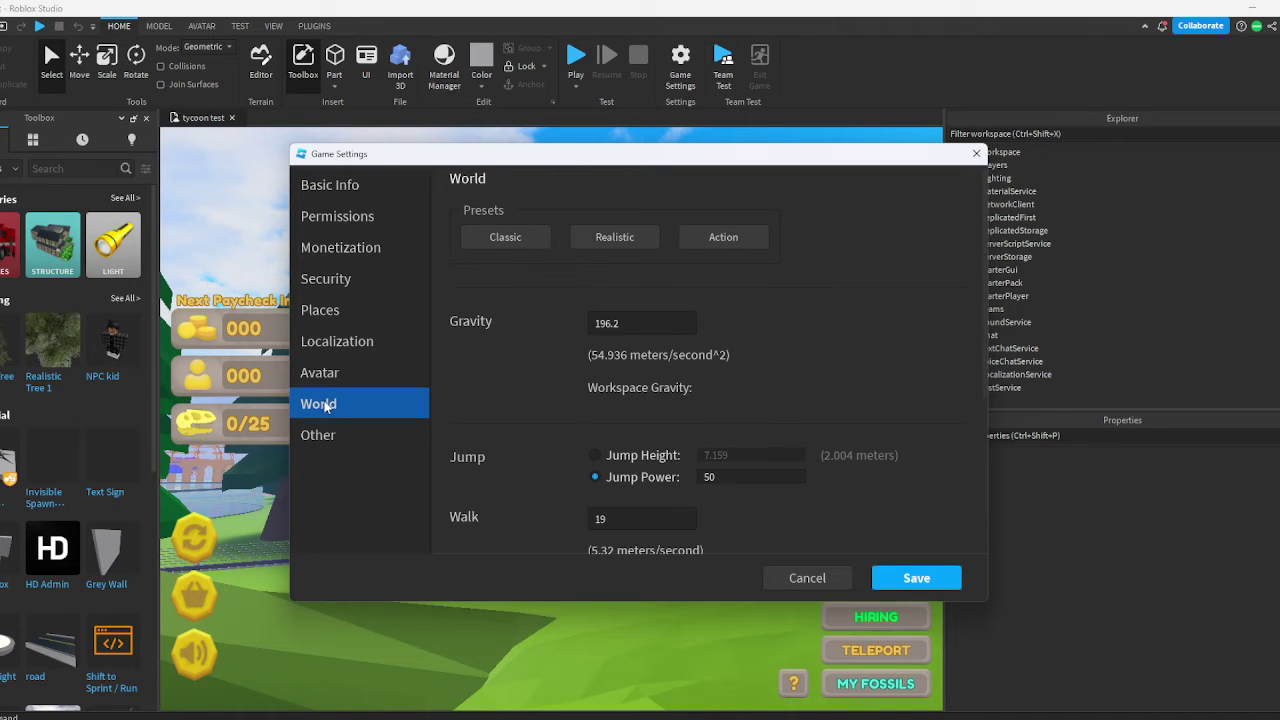
click(369, 277)
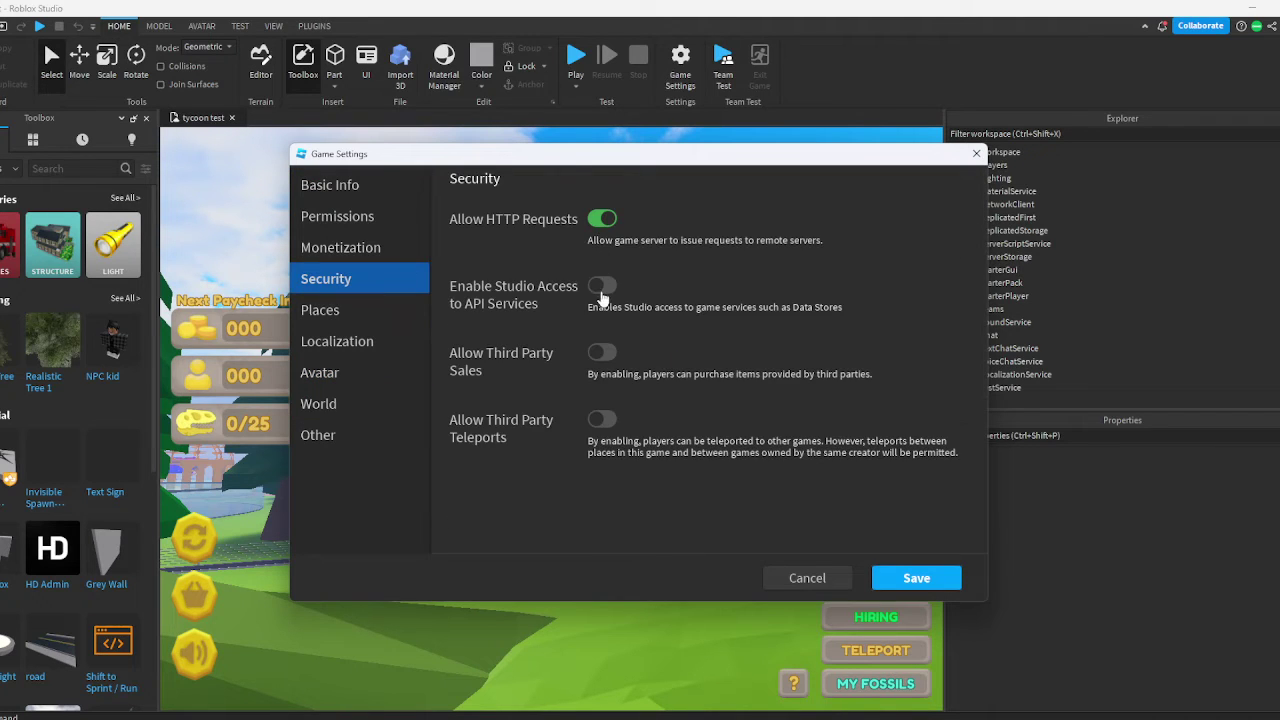
click(602, 286)
click(918, 577)
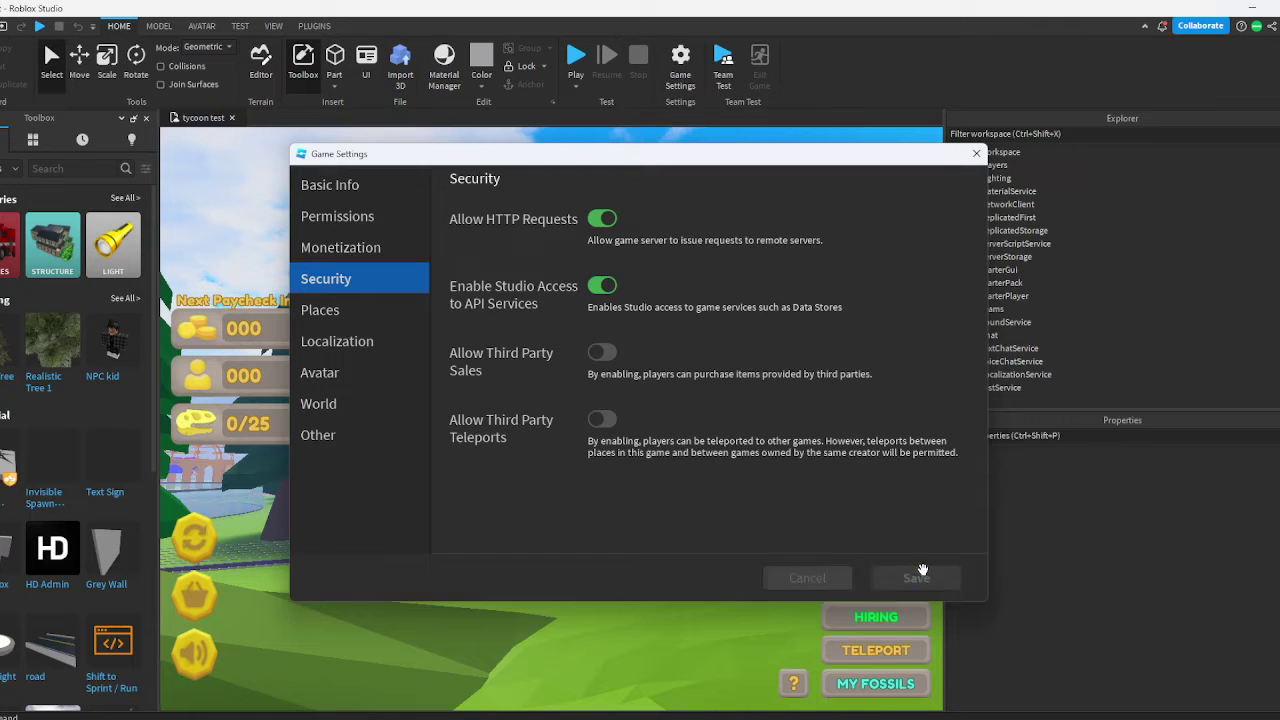
Start a playtest of the game, widen the game viewport, and enter the zoo from the title screen
click(580, 58)
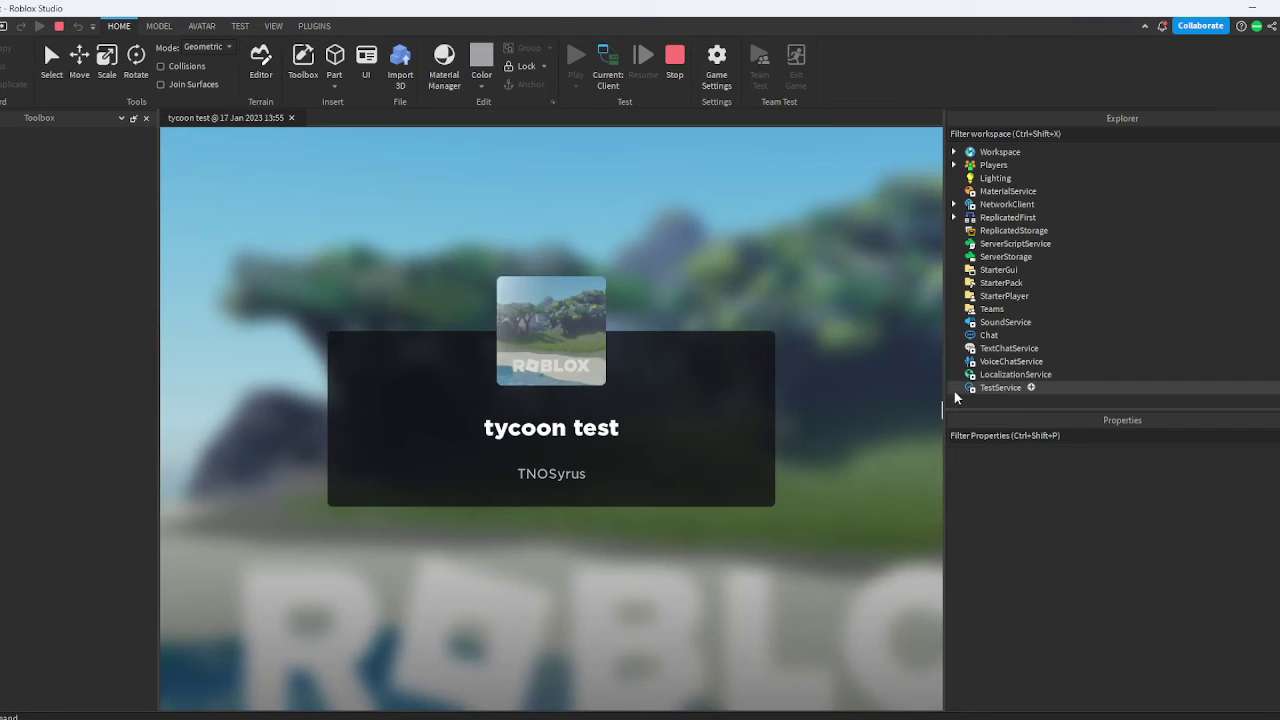
drag(944, 396, 1170, 399)
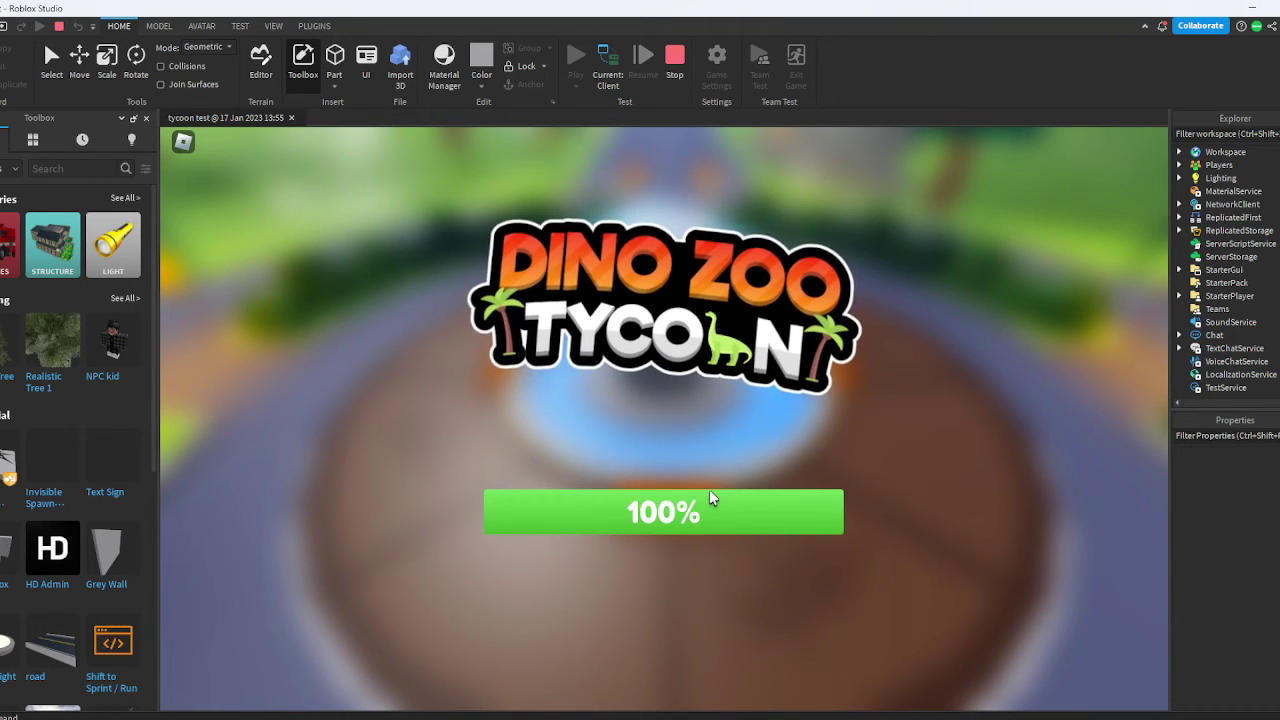
click(664, 596)
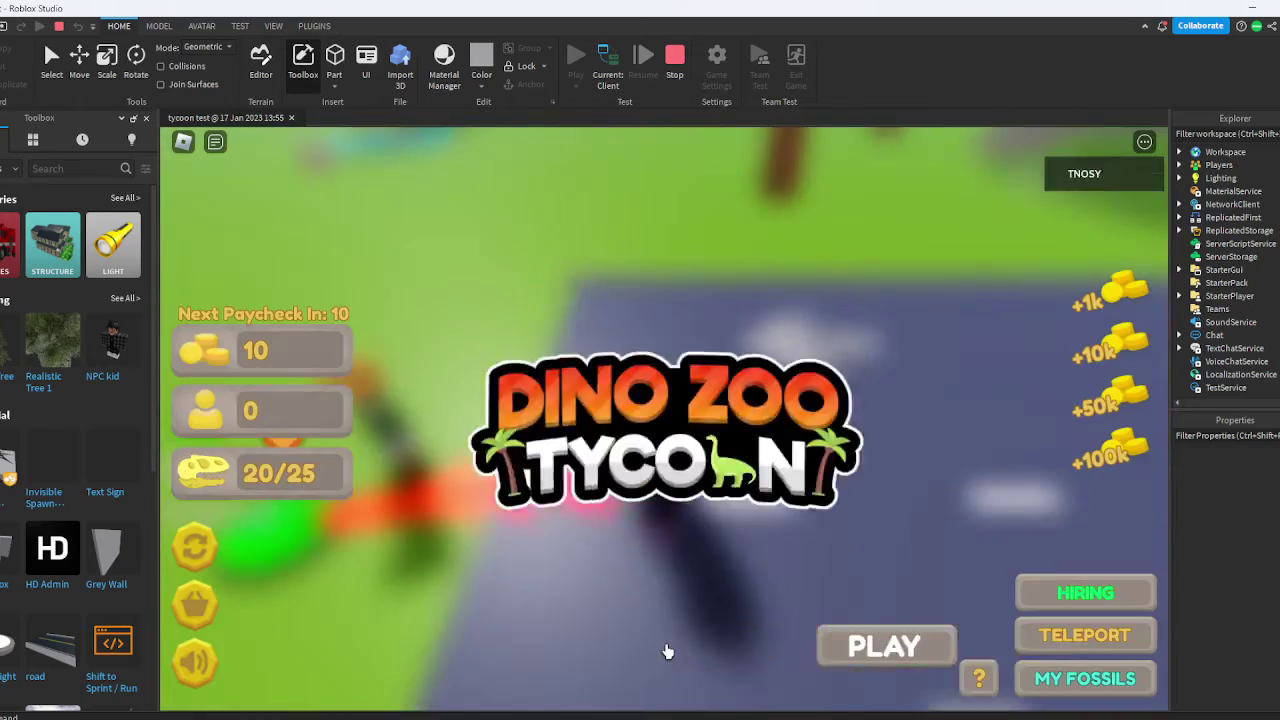
Walk the character through the zoo entrance to the Buy Ticket Booth pad
right_drag(659, 494, 659, 494)
key(w)
key(w)
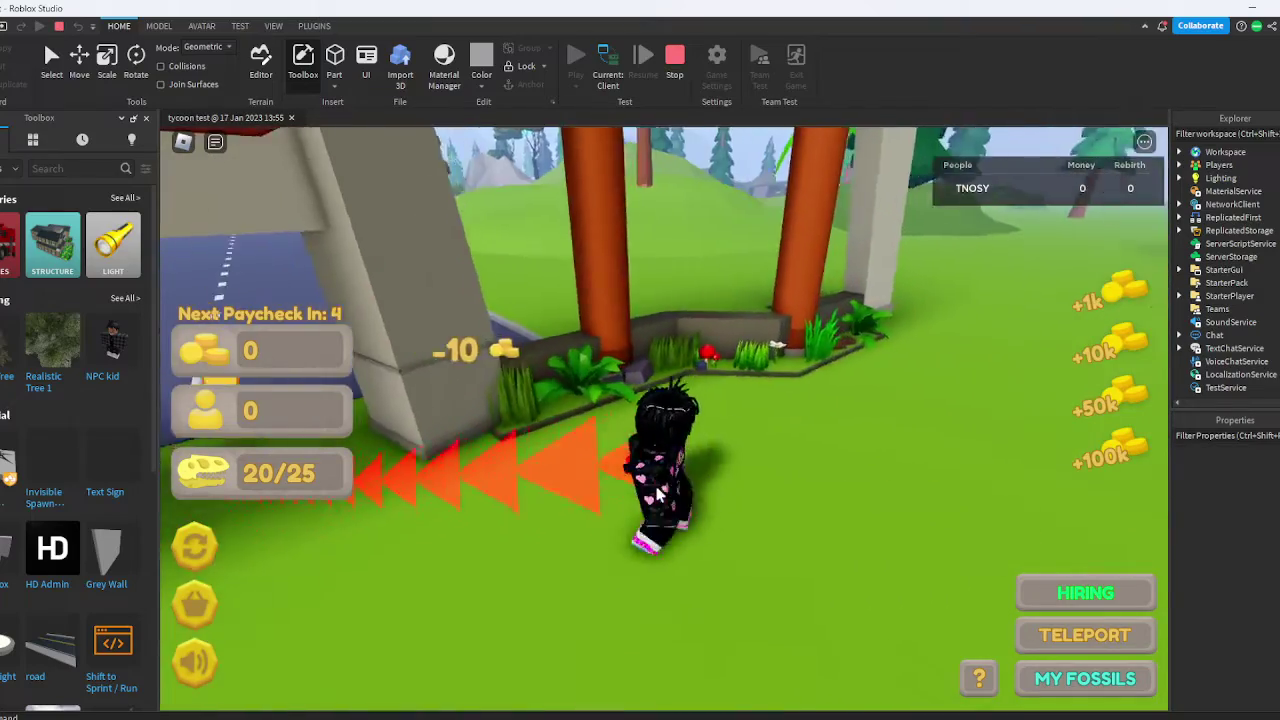
key(w)
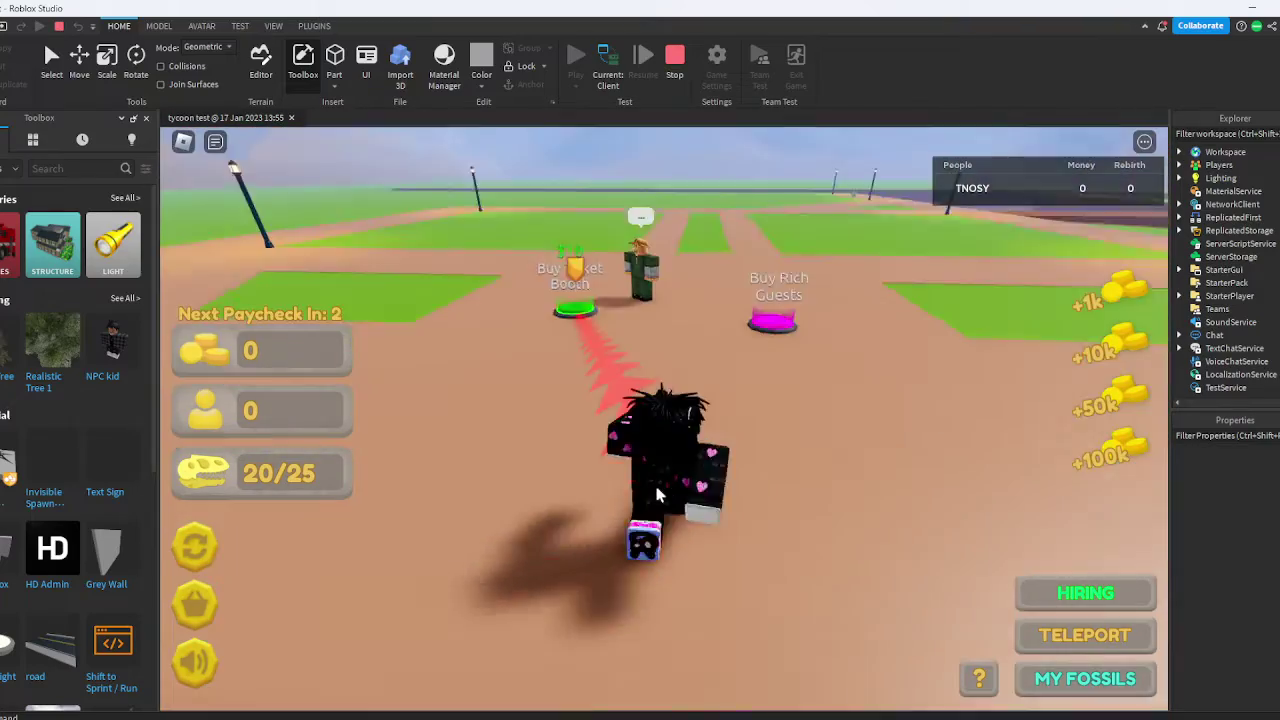
key(w)
Explore the area around the ticket booth, walking past the Buy Bench and Buy Rich Guests pads
key(s)
right_drag(659, 494, 703, 477)
key(s)
key(w)
key(w)
key(d)
key(w)
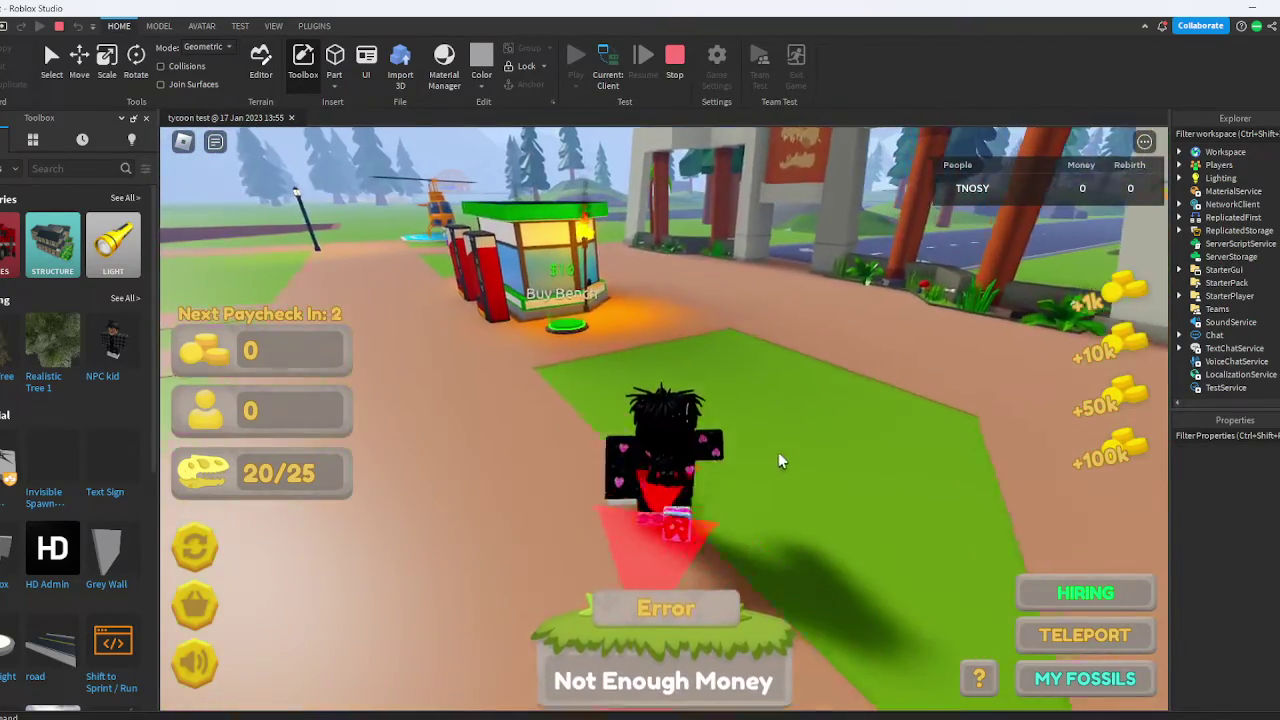
key(w)
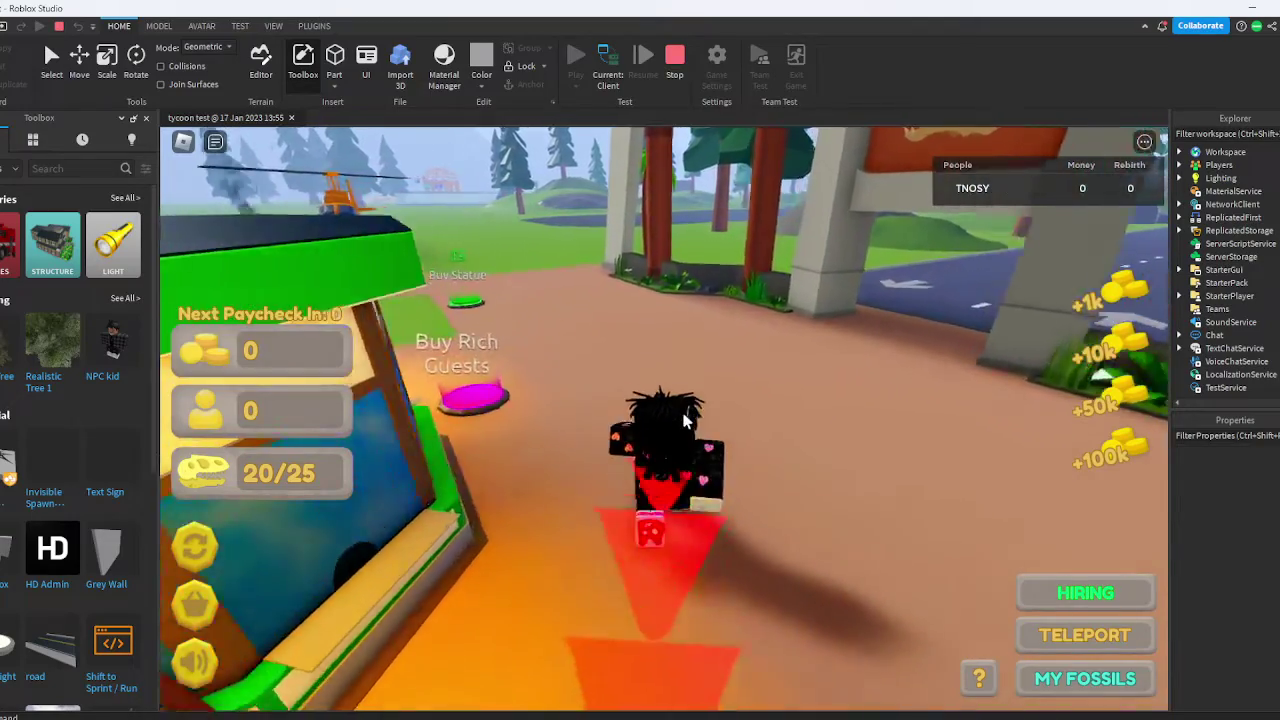
Walk the character along the zoo path to the Velociraptor Enclosure pad and try to buy it
right_drag(686, 421, 686, 421)
key(w)
key(w)
key(w)
key(w)
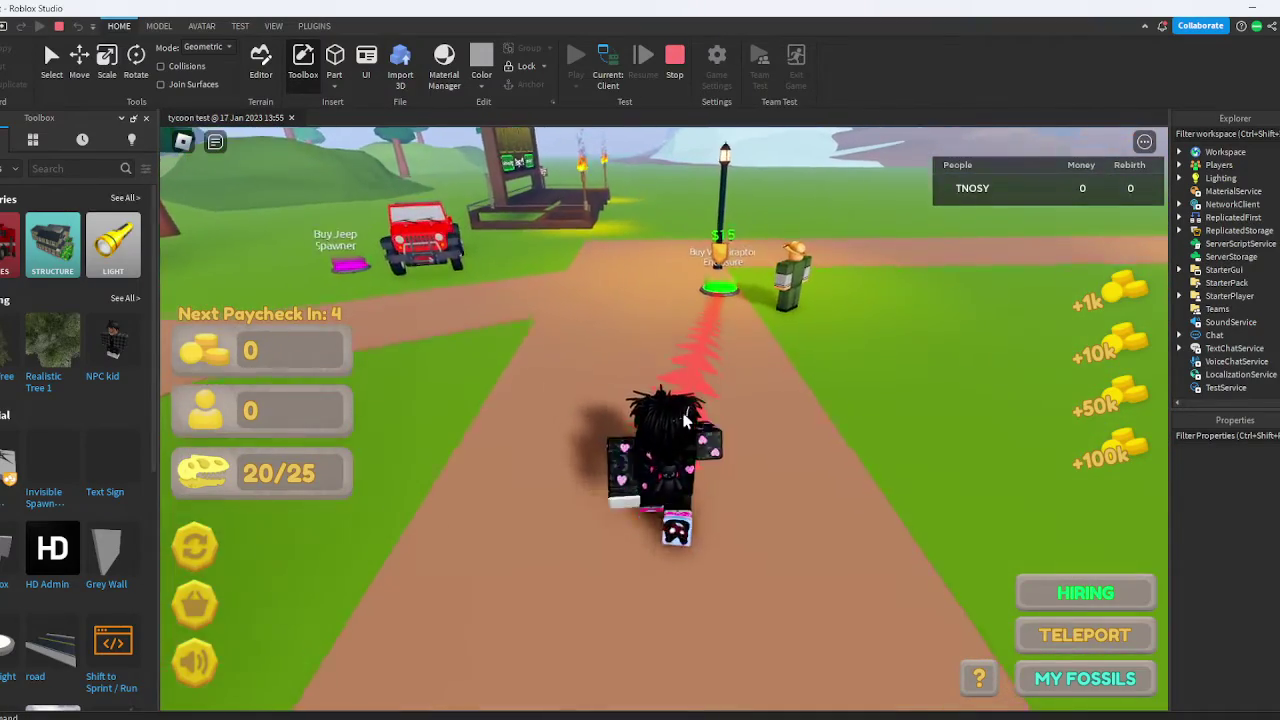
key(w)
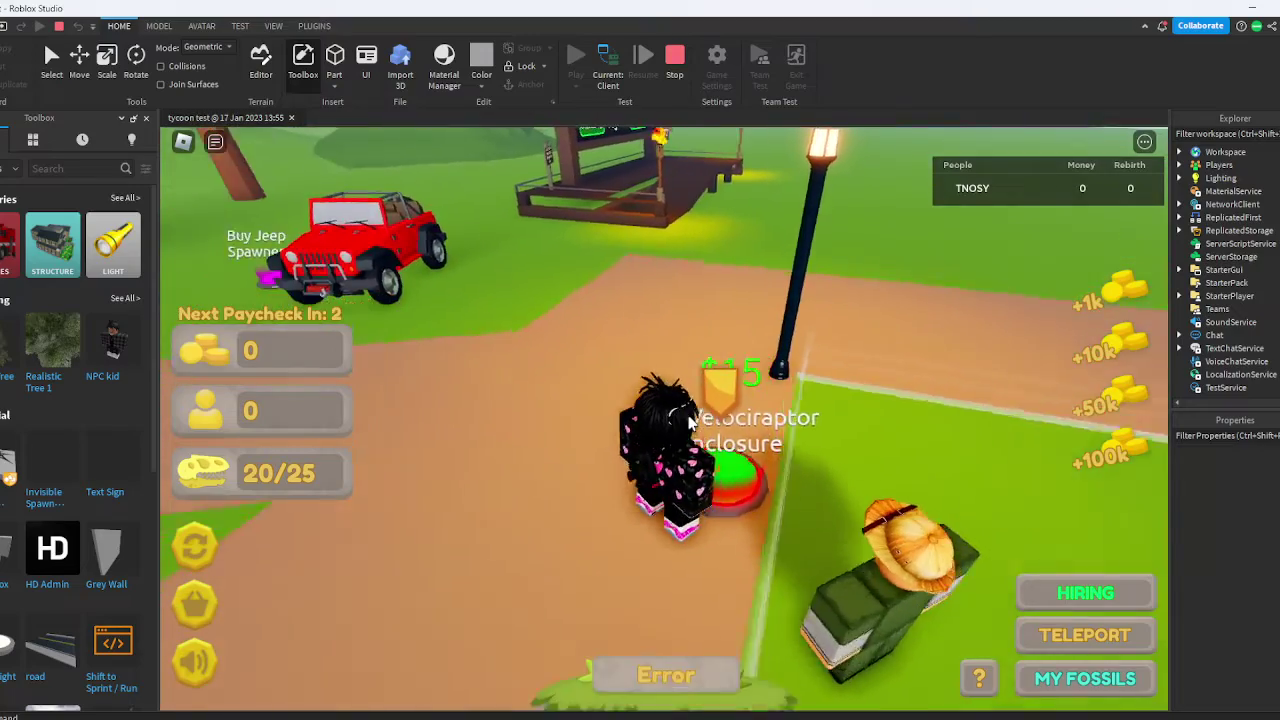
Try to buy the Jeep Spawner at its pad beside the red jeep and dismiss the purchase dialog
key(w)
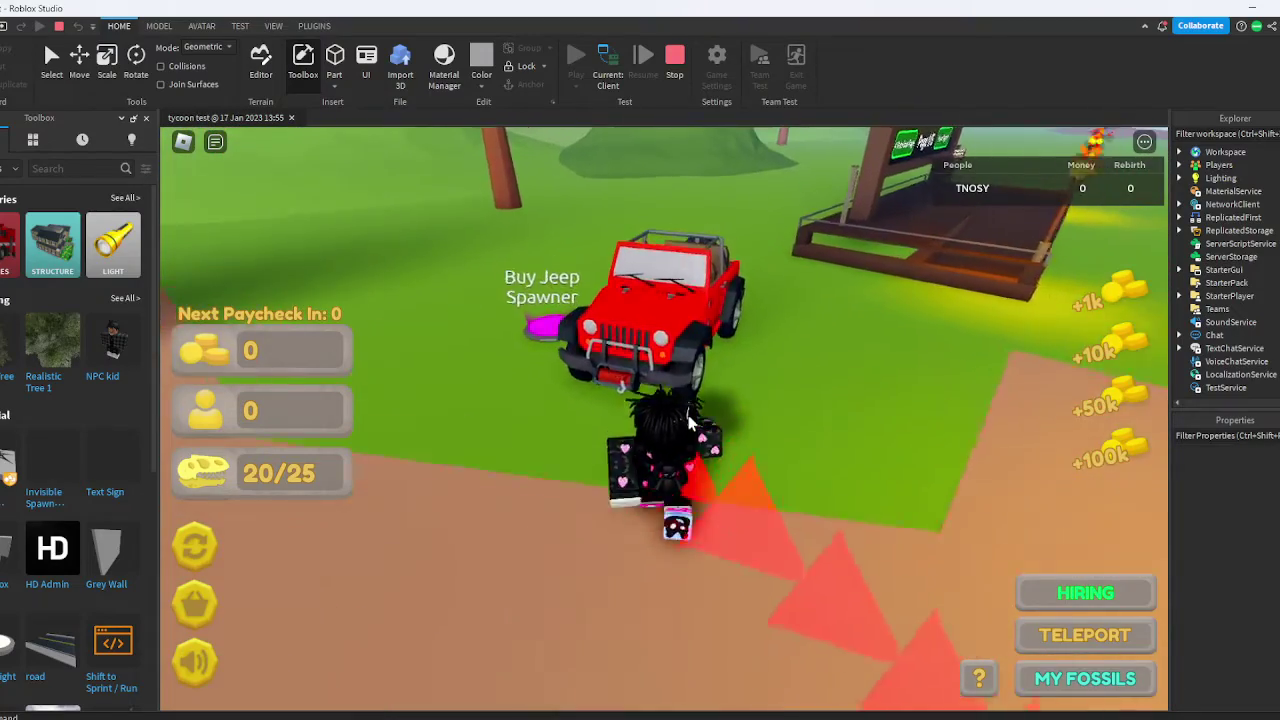
key(w)
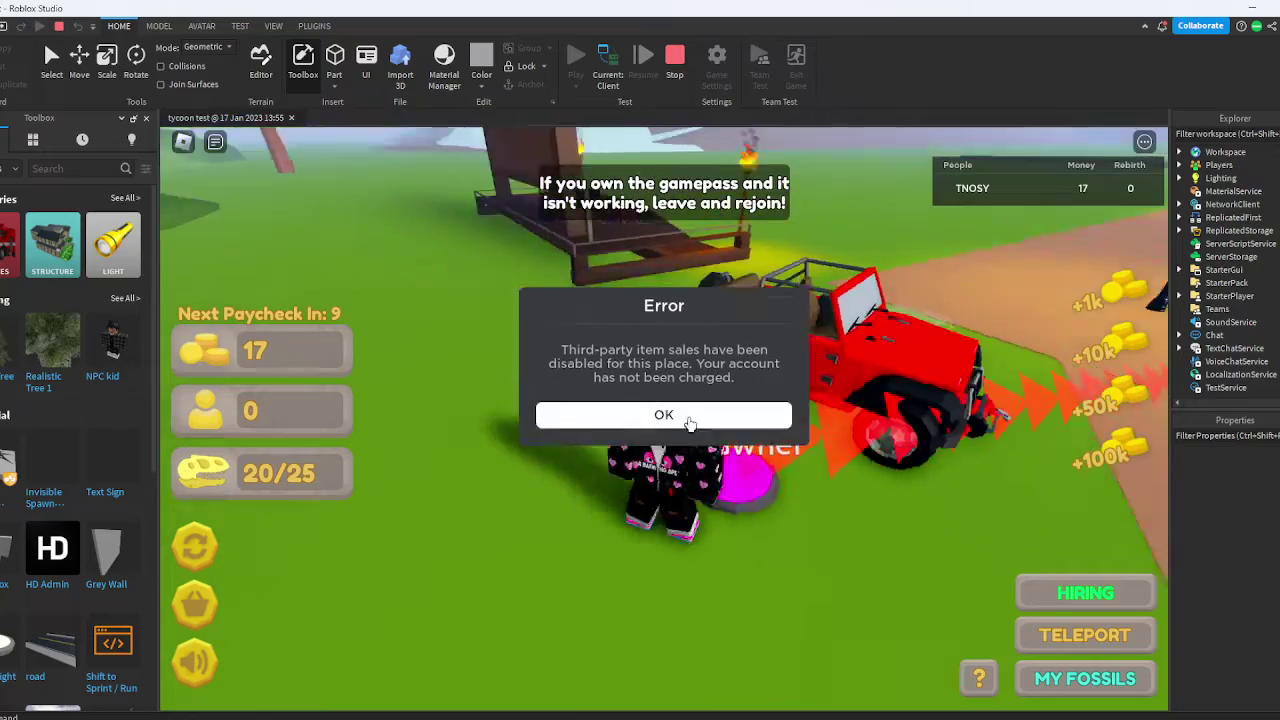
key(w)
click(692, 470)
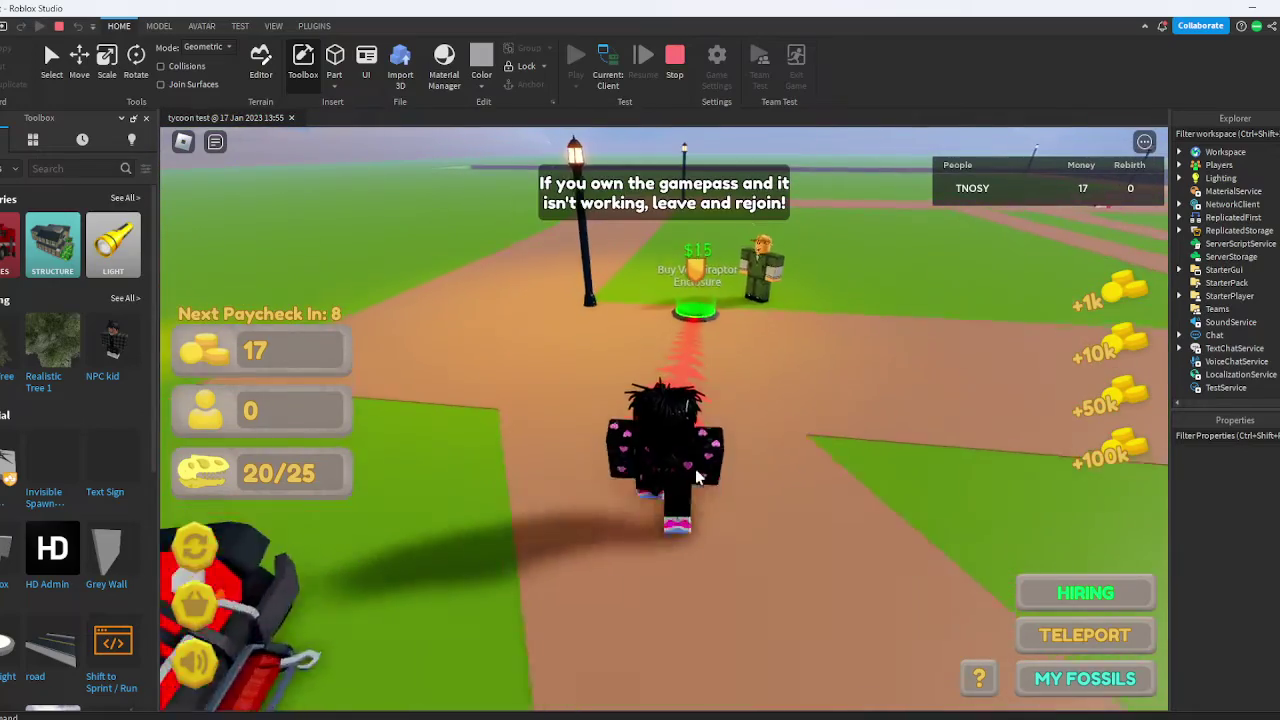
Buy the Velociraptor Enclosure for $15 at its pad and step onto the Enclosure Decorations pad inside
key(w)
right_drag(672, 480, 655, 423)
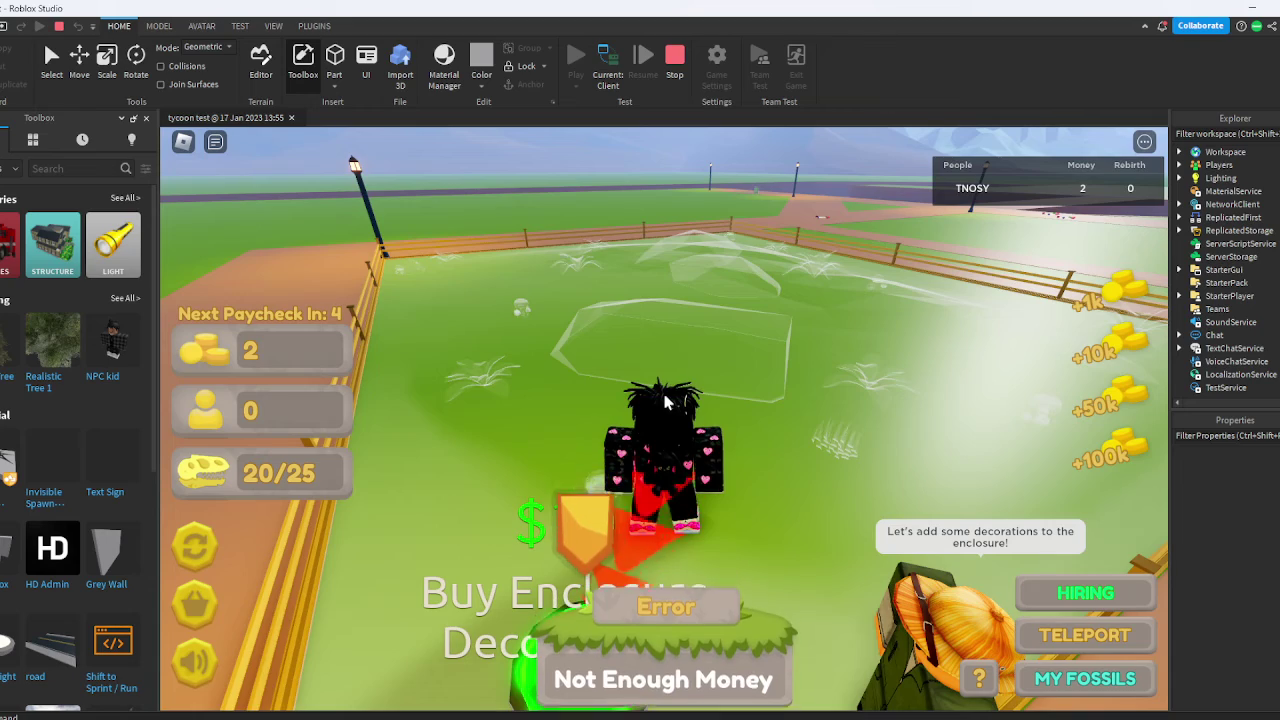
Walk the character back out of the enclosure to the $12 Buy Bench pad by the lamp post
key(s)
right_drag(666, 401, 667, 401)
key(s)
key(a)
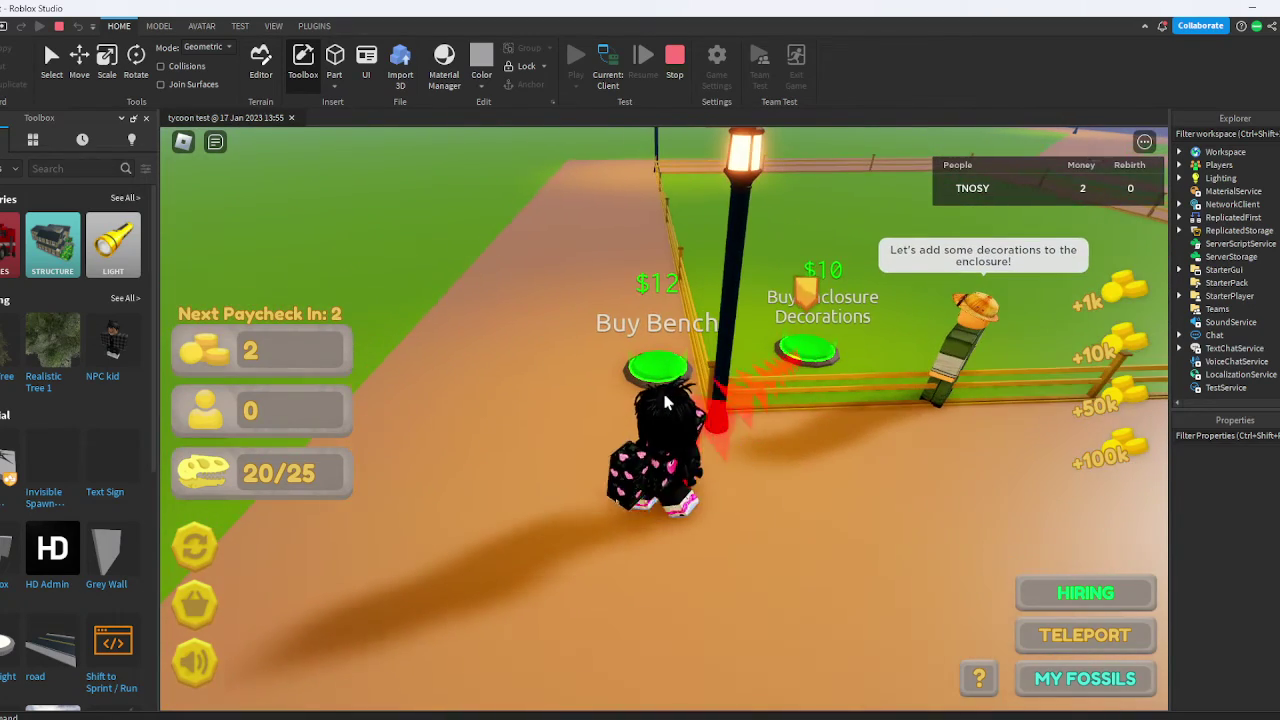